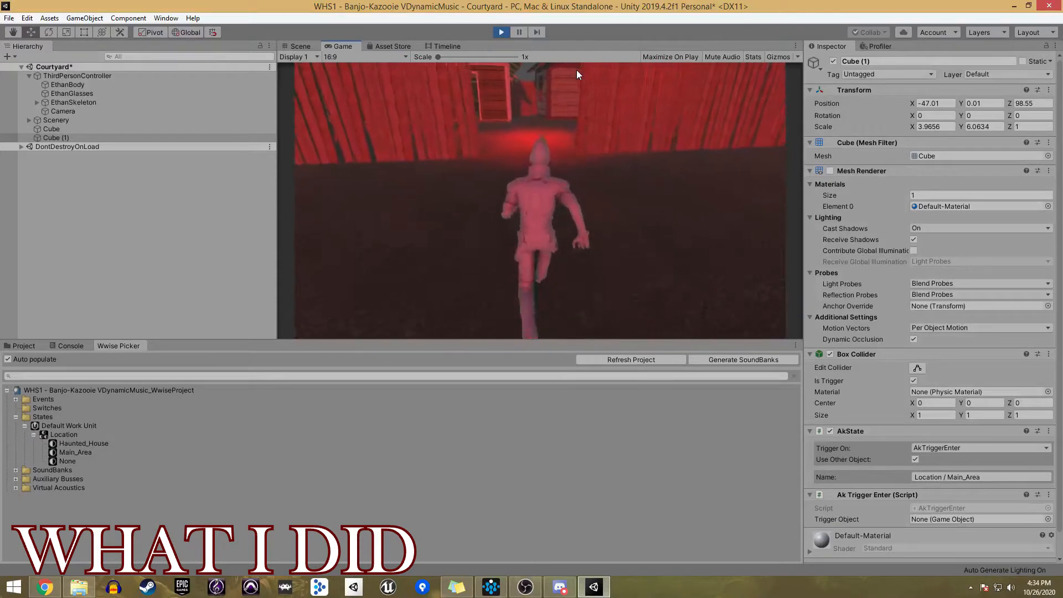
# Step: Run the third-person character around the fenced buildings and open ground in play mode to test the location-based music
pyautogui.press('w')
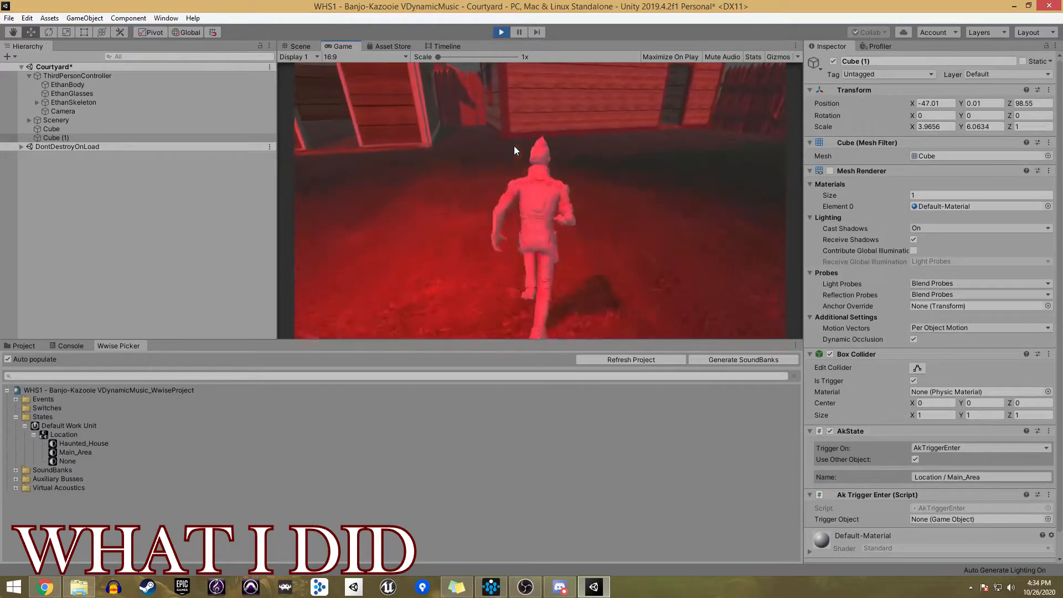
pyautogui.press('w')
pyautogui.press('a')
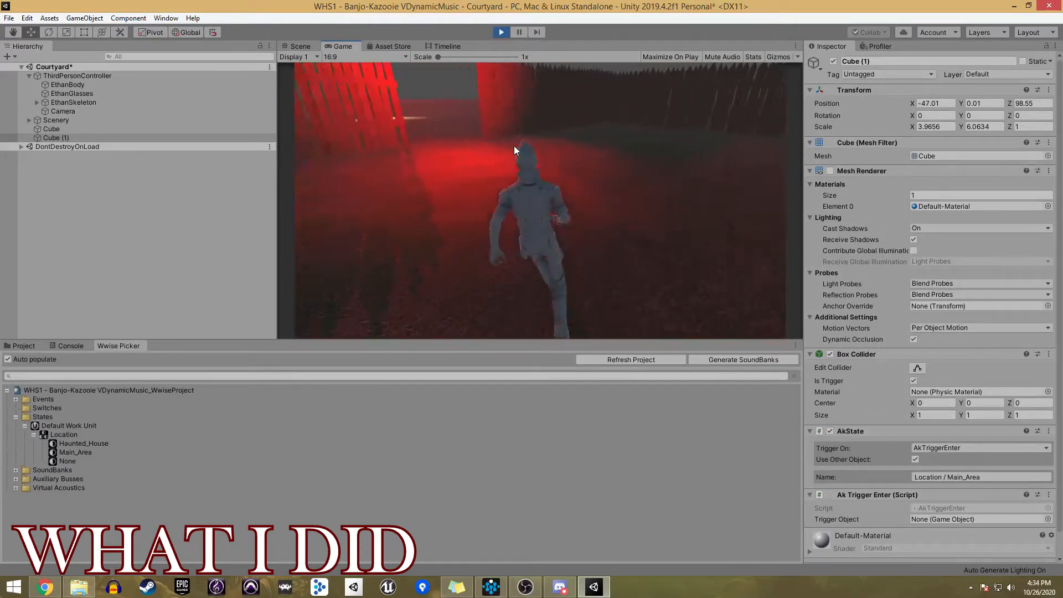
pyautogui.press('w')
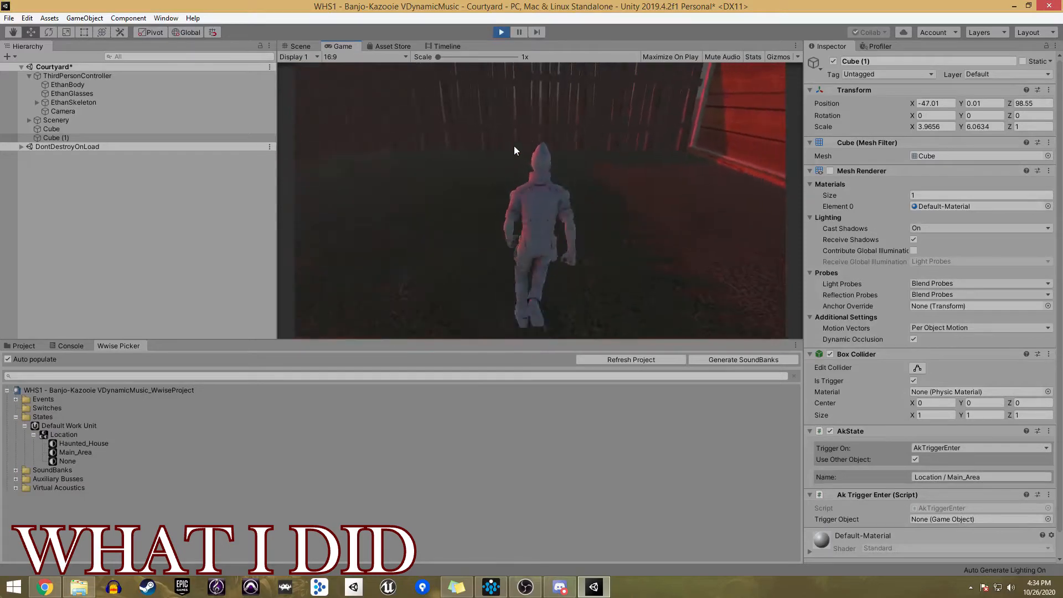
pyautogui.press('d')
pyautogui.press('w')
pyautogui.press('a')
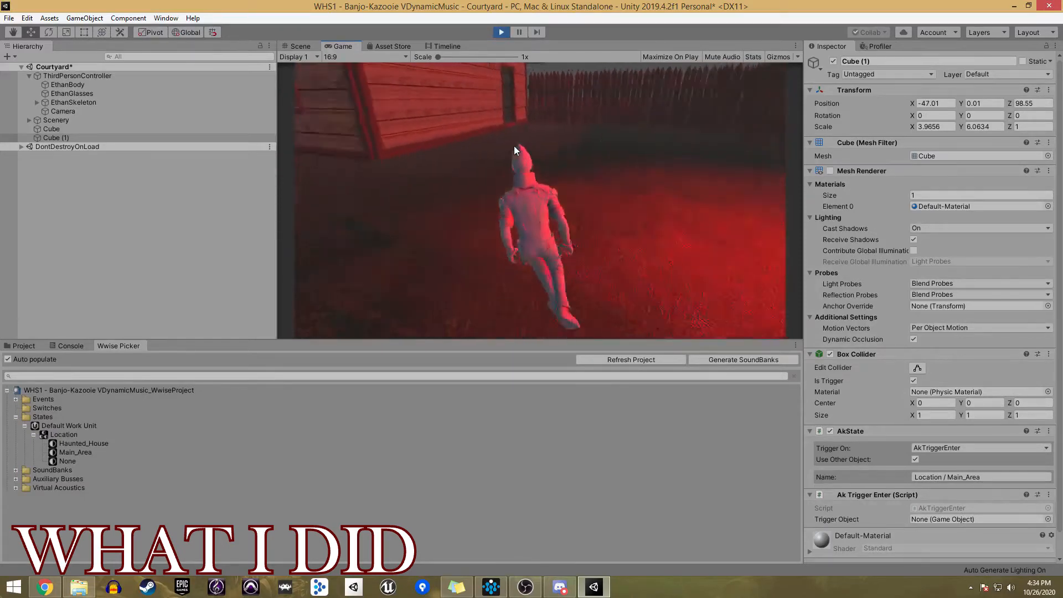
pyautogui.press('d')
pyautogui.press('w')
pyautogui.press('d')
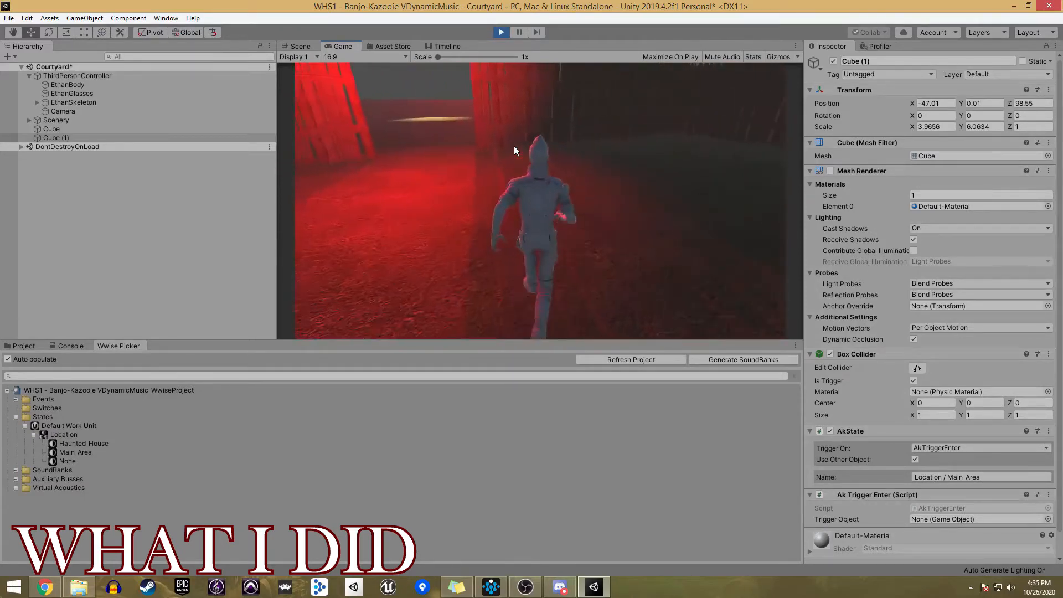
pyautogui.press('a')
pyautogui.press('w')
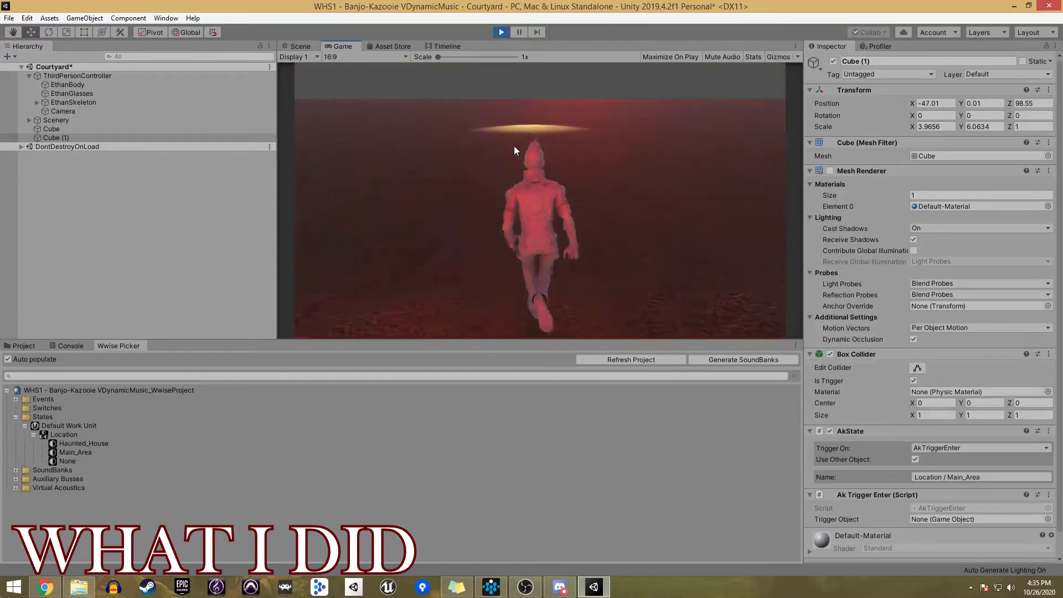
pyautogui.press('w')
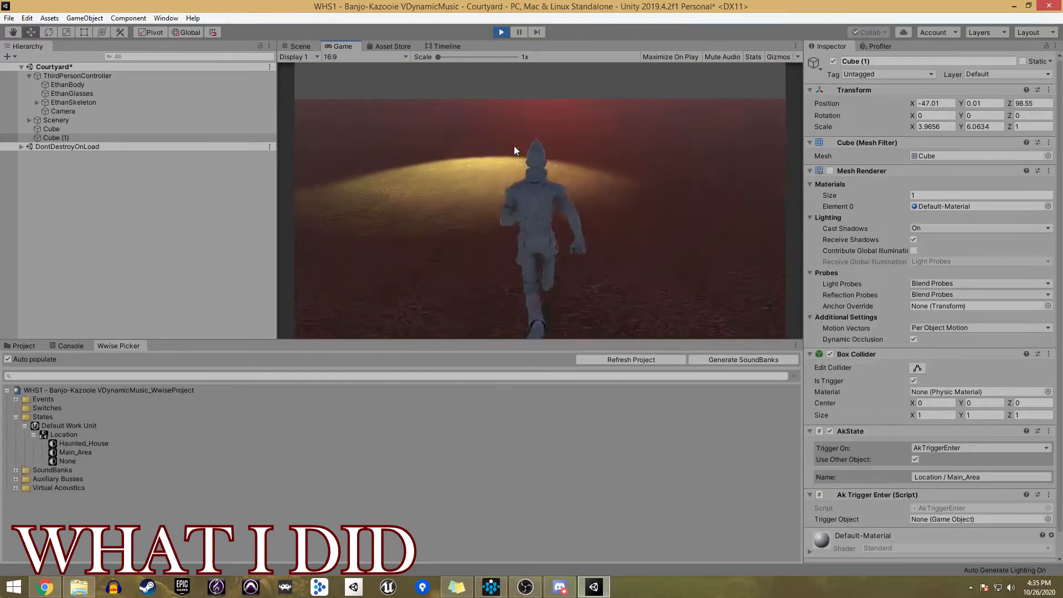
pyautogui.press('a')
pyautogui.press('w')
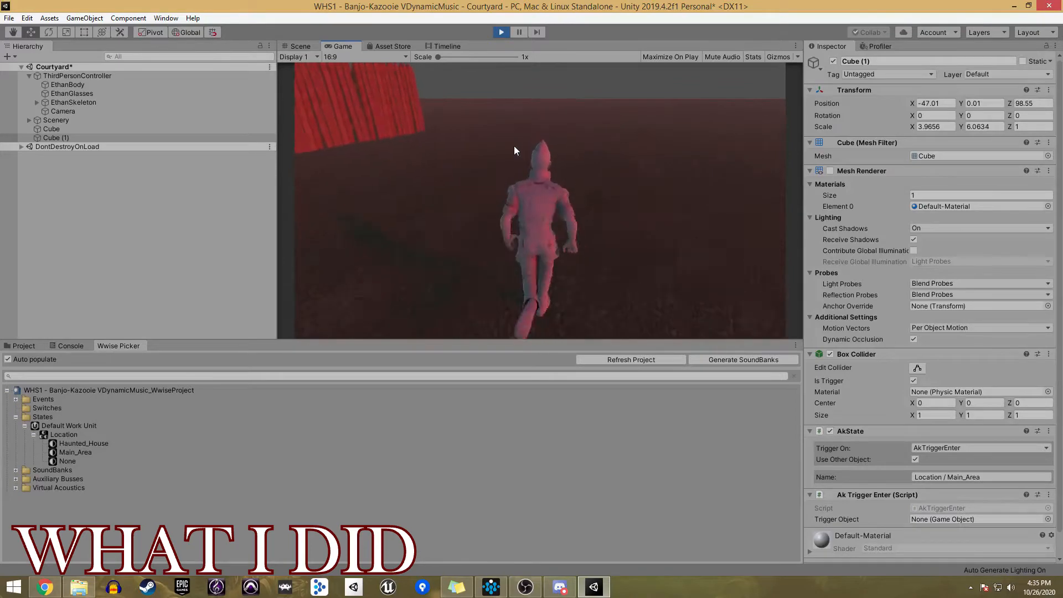
pyautogui.press('a')
pyautogui.press('w')
pyautogui.press('d')
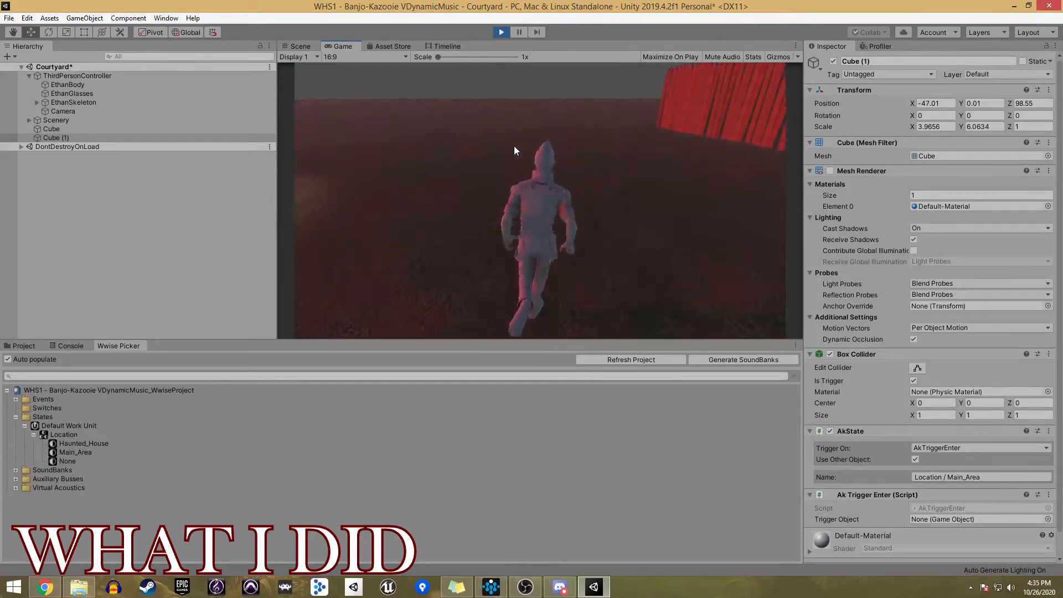
pyautogui.press('a')
pyautogui.press('w')
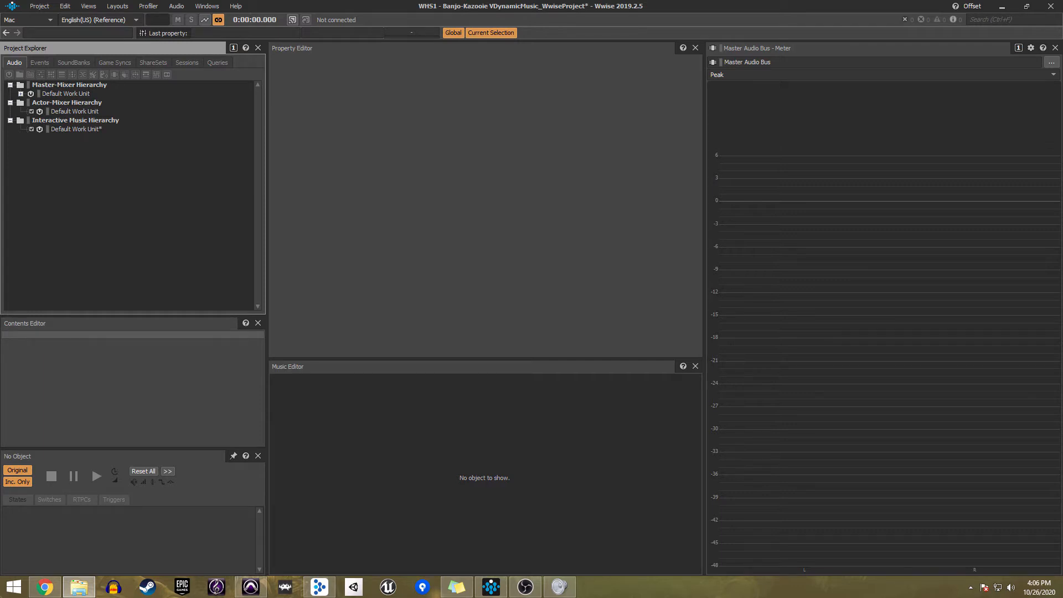
# Step: In Wwise, import the M_Normal and M_Spooky WAV files as music segments into the Interactive Music Hierarchy's Default Work Unit, replacing existing audio
pyautogui.moveTo(28, 305); pyautogui.dragTo(88, 128)
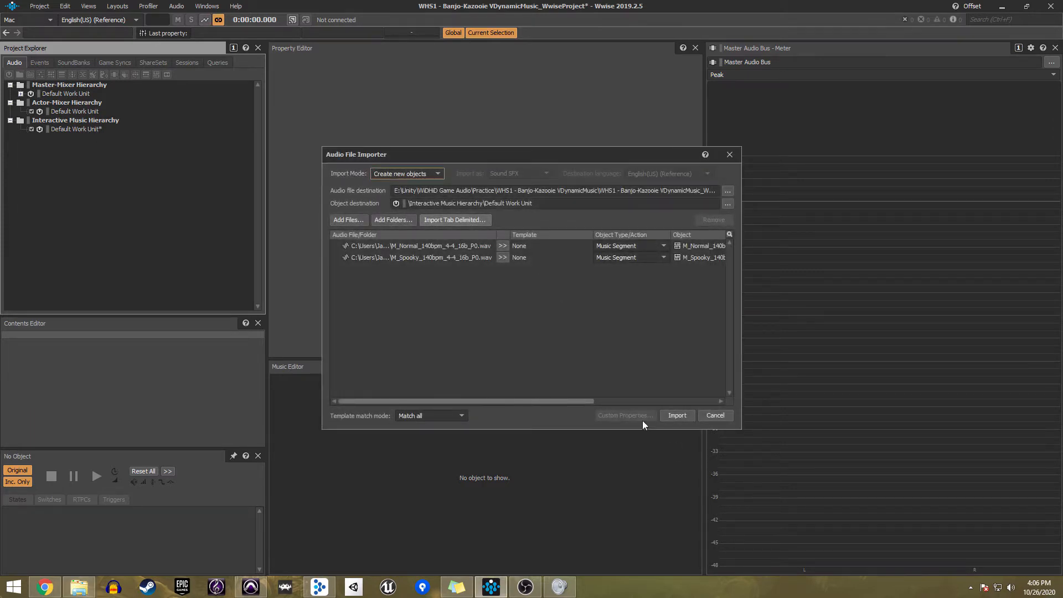
pyautogui.click(666, 415)
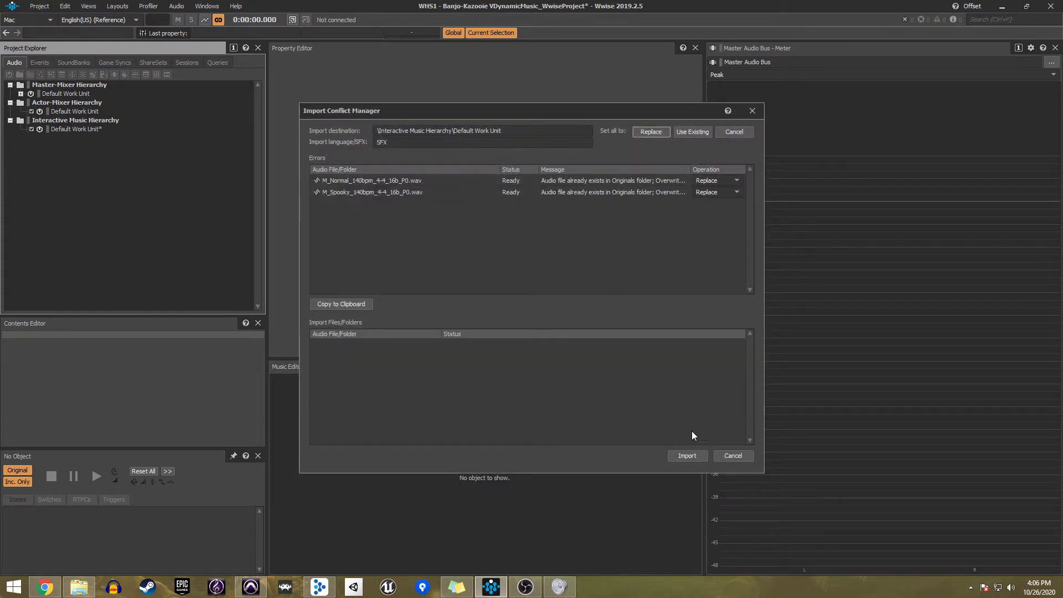
pyautogui.click(696, 459)
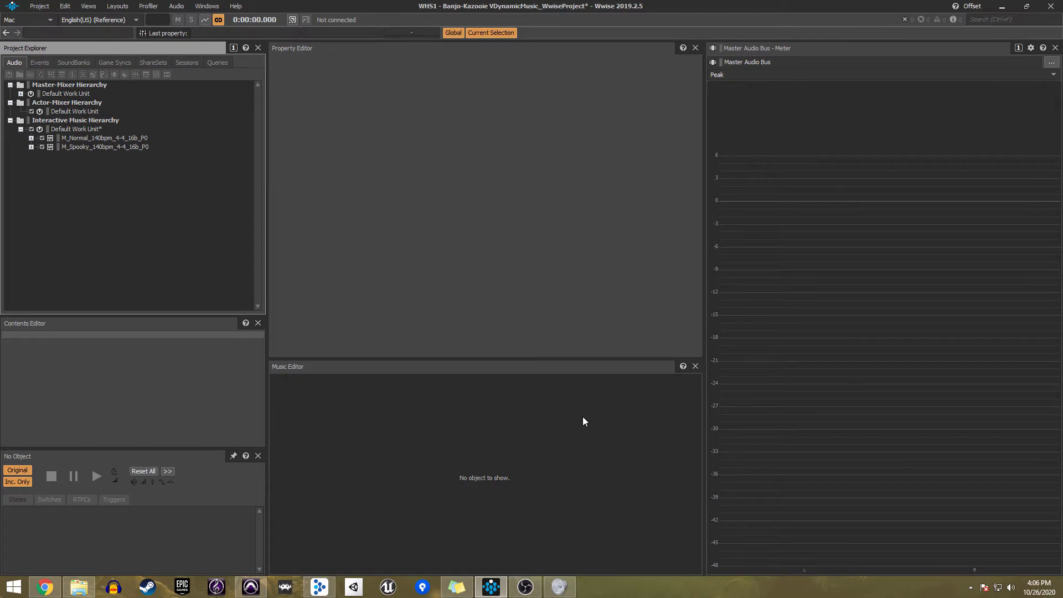
# Step: Set the tempo of the M_Normal_140bpm_4-4_16b_P0 music segment to 140
pyautogui.press('F5')
pyautogui.press('F10')
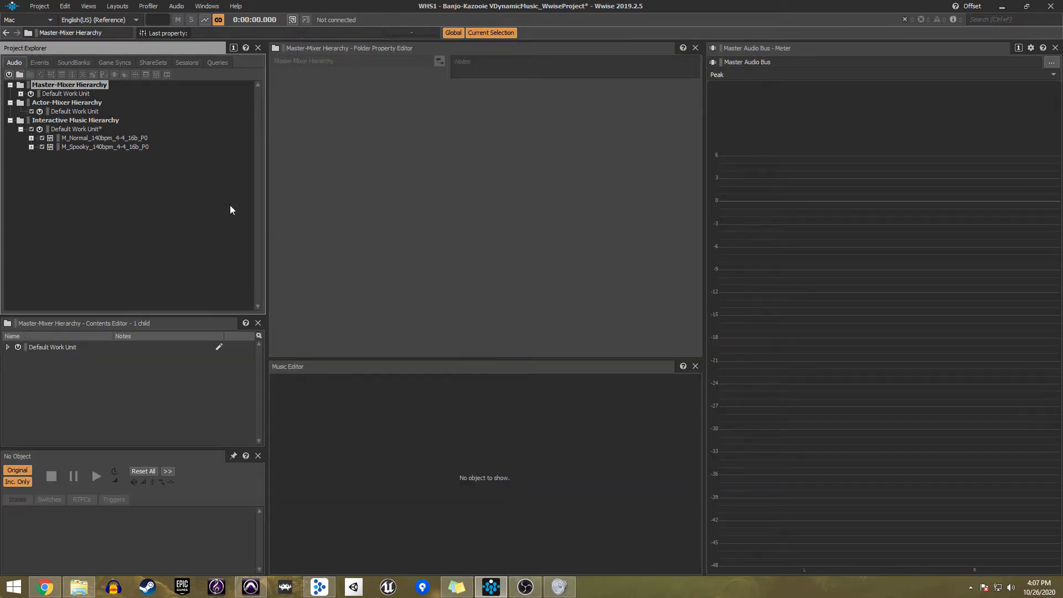
pyautogui.click(122, 140)
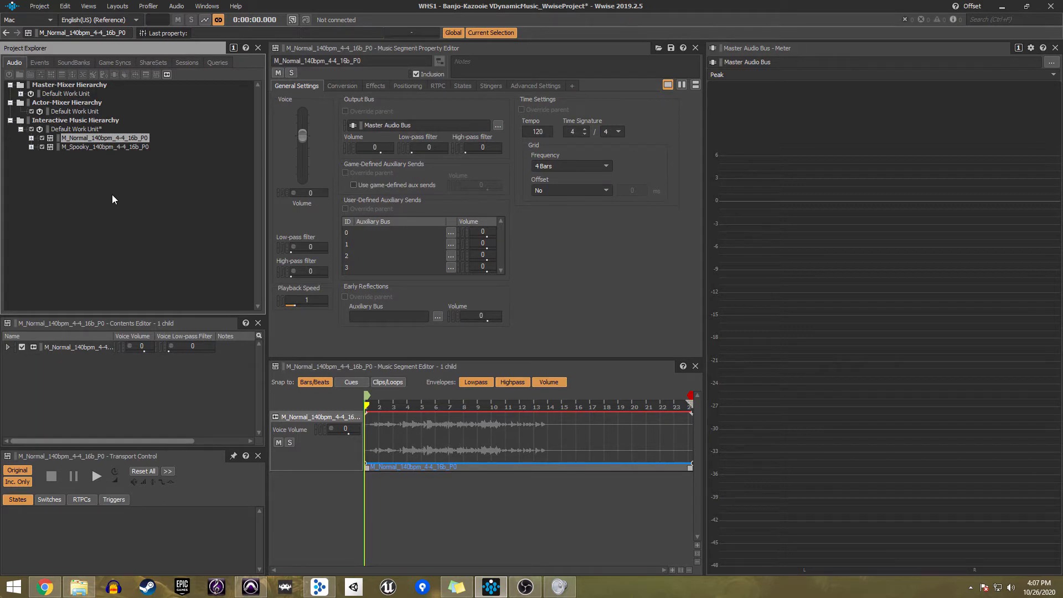
pyautogui.click(550, 130)
pyautogui.moveTo(551, 130); pyautogui.dragTo(536, 131)
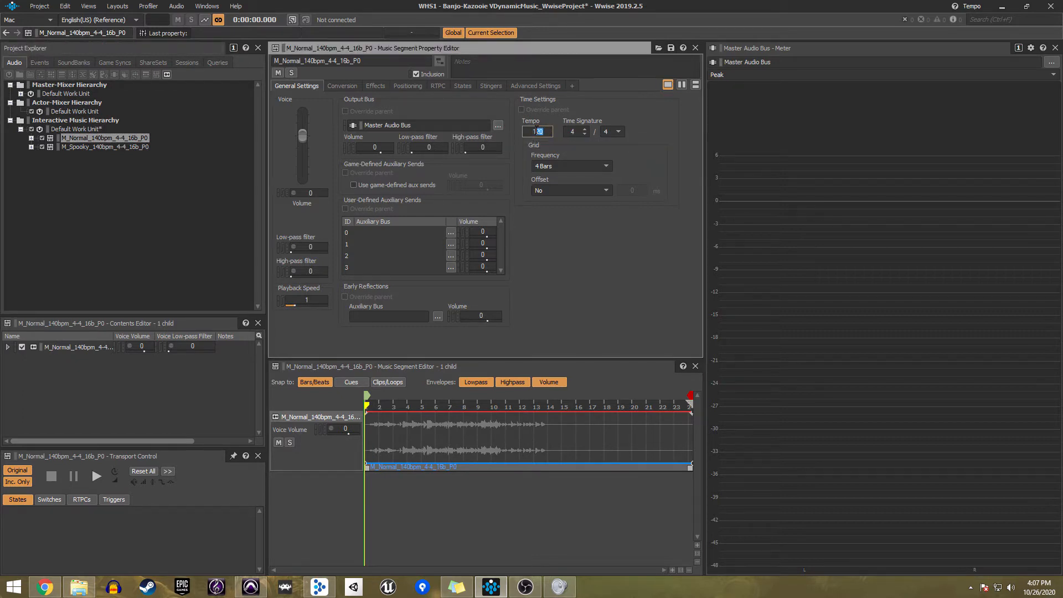
pyautogui.write('40')
pyautogui.press('Return')
# Step: Move the exit cue of the M_Normal segment back to bar 16, where the music ends
pyautogui.click(672, 570)
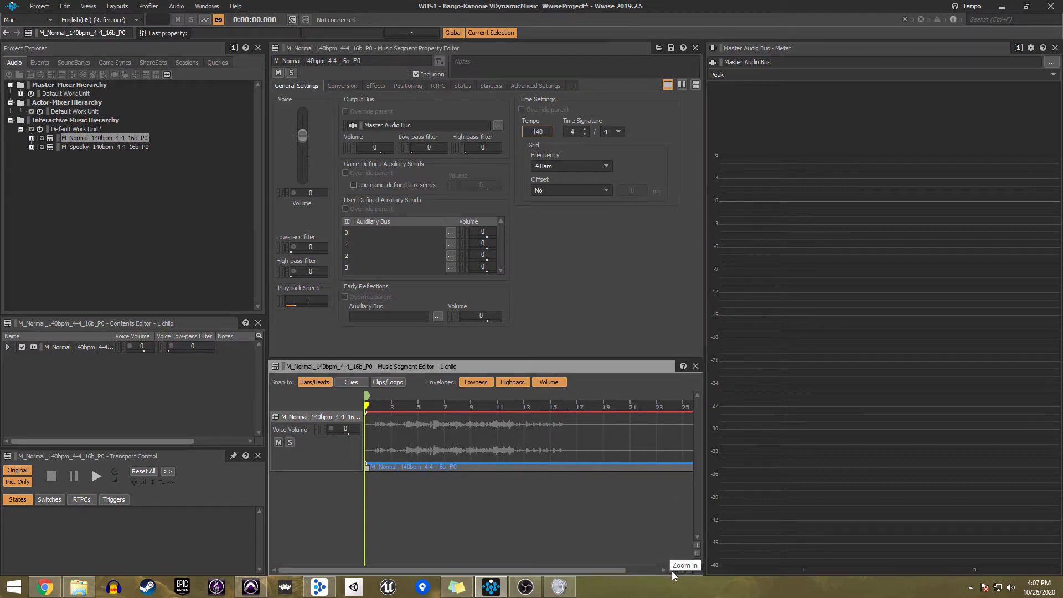
pyautogui.click(671, 570)
pyautogui.click(672, 570)
pyautogui.click(671, 570)
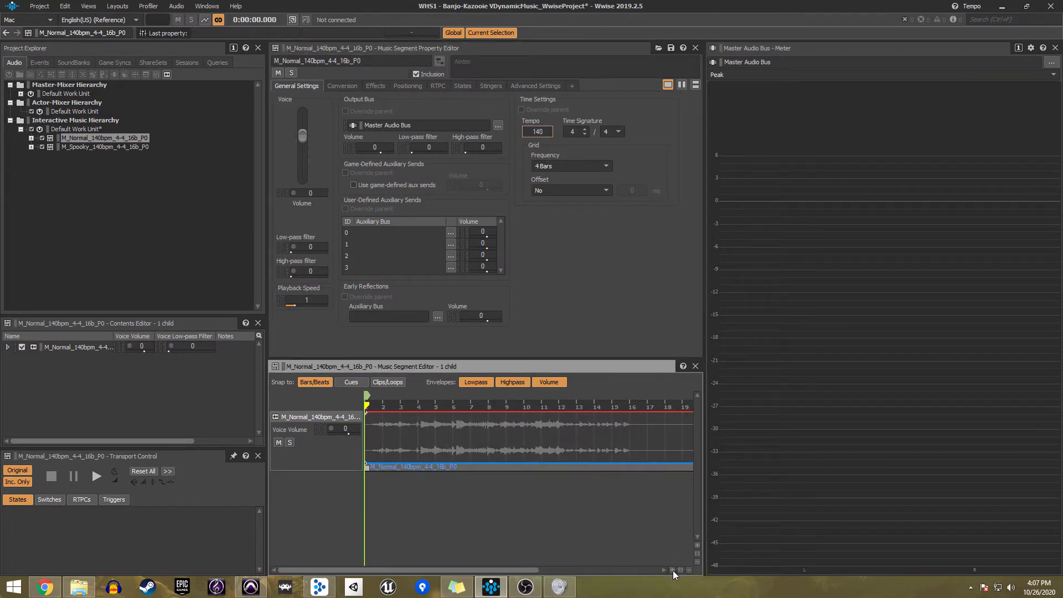
pyautogui.click(673, 571)
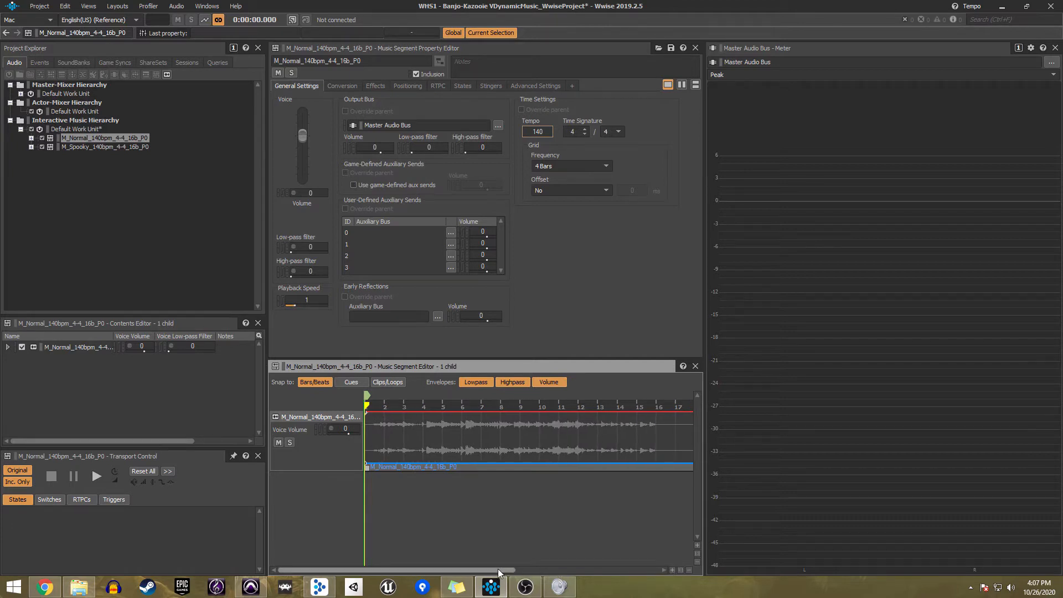
pyautogui.moveTo(496, 569); pyautogui.dragTo(684, 578)
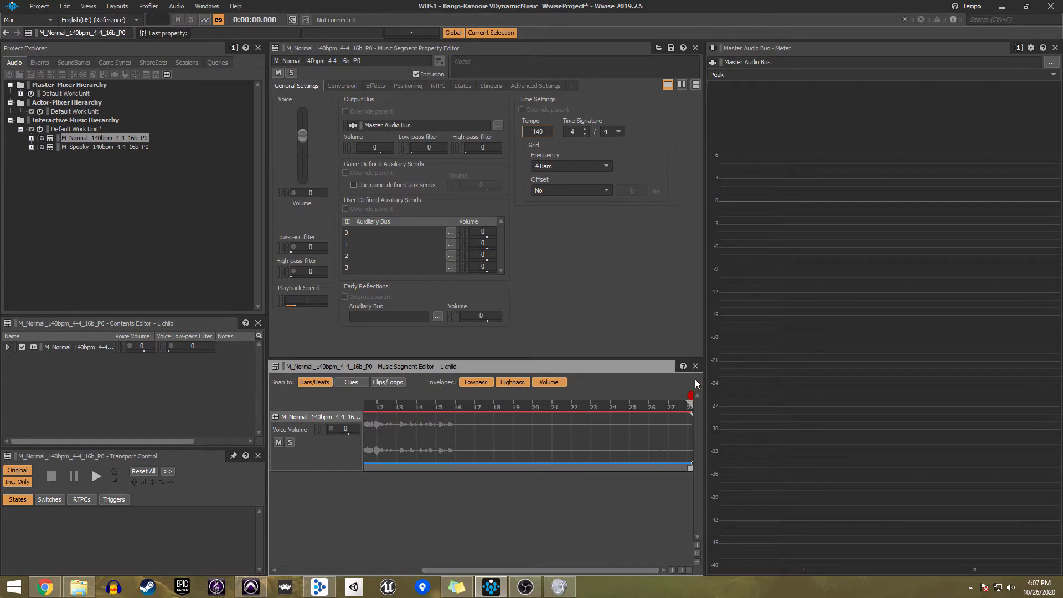
pyautogui.moveTo(688, 397); pyautogui.dragTo(454, 394)
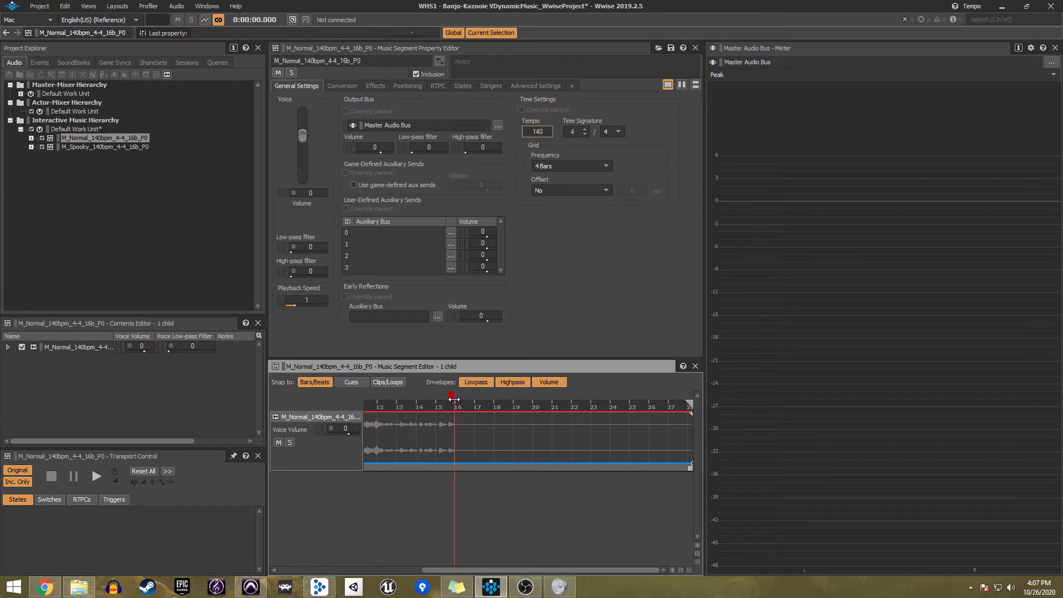
# Step: Set the tempo of the M_Spooky_140bpm_4-4_16b_P0 music segment to 140
pyautogui.click(102, 145)
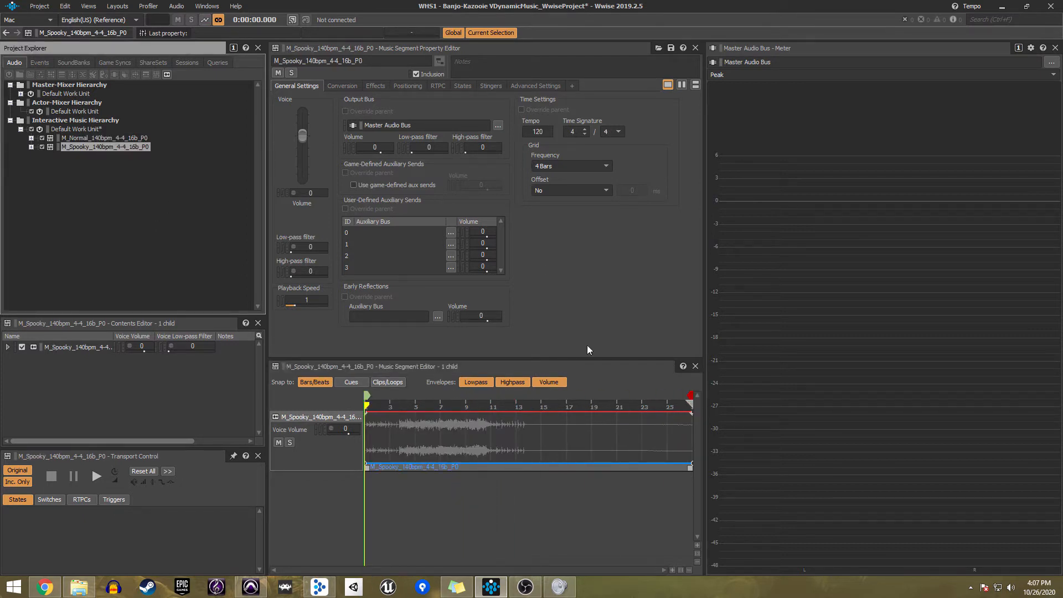
pyautogui.doubleClick(548, 132)
pyautogui.write('140')
pyautogui.press('Return')
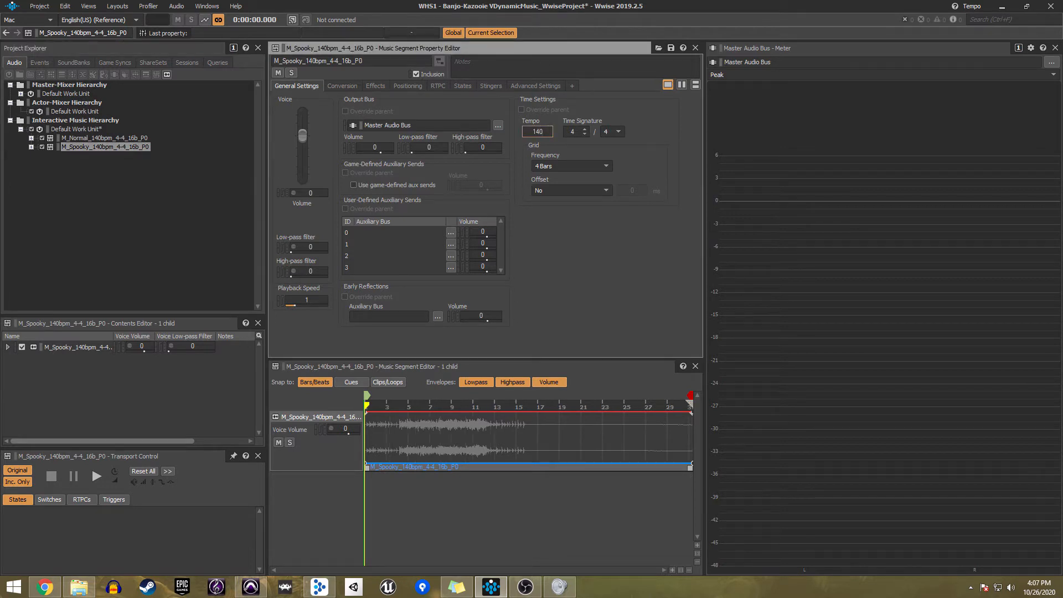
# Step: Move the exit cue of the M_Spooky segment back to bar 16
pyautogui.click(673, 569)
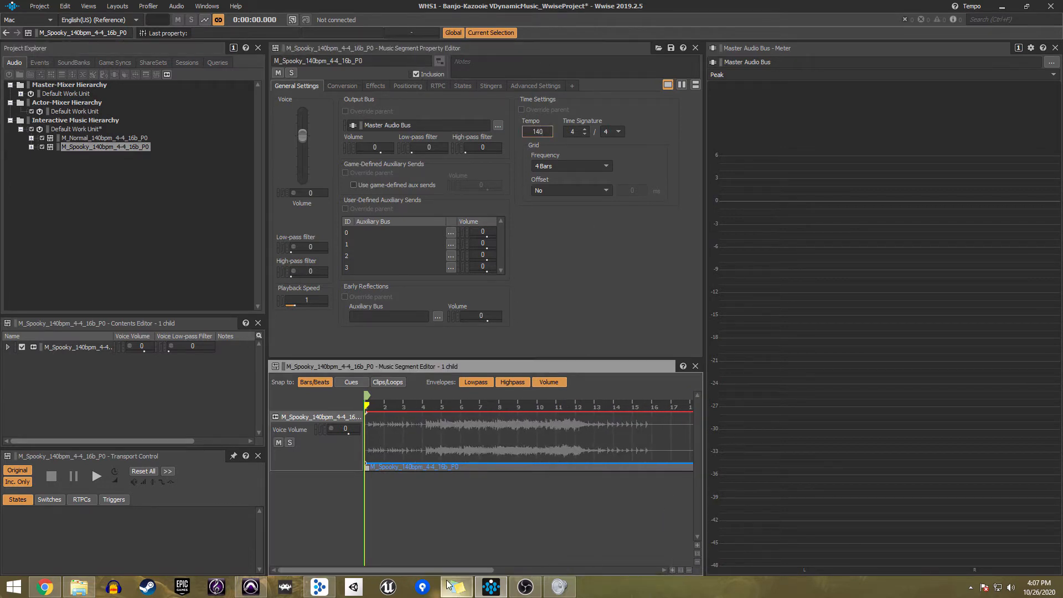
pyautogui.moveTo(458, 571); pyautogui.dragTo(628, 570)
pyautogui.moveTo(690, 396); pyautogui.dragTo(395, 397)
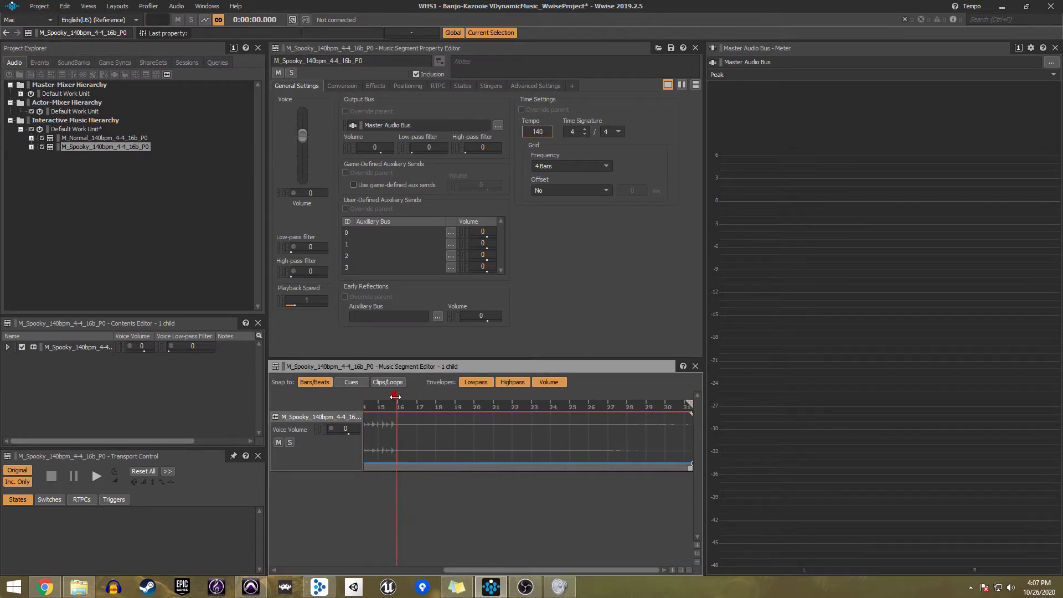
# Step: Create two music playlist containers named Normal and Spooky in the Interactive Music Hierarchy's Default Work Unit
pyautogui.click(72, 129)
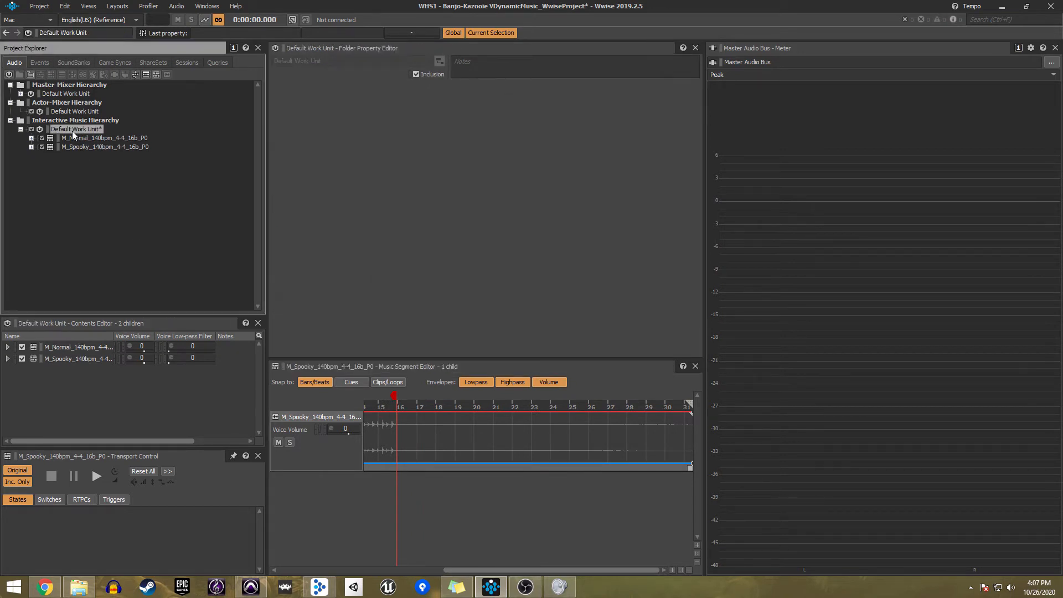
pyautogui.click(144, 75)
pyautogui.write('N')
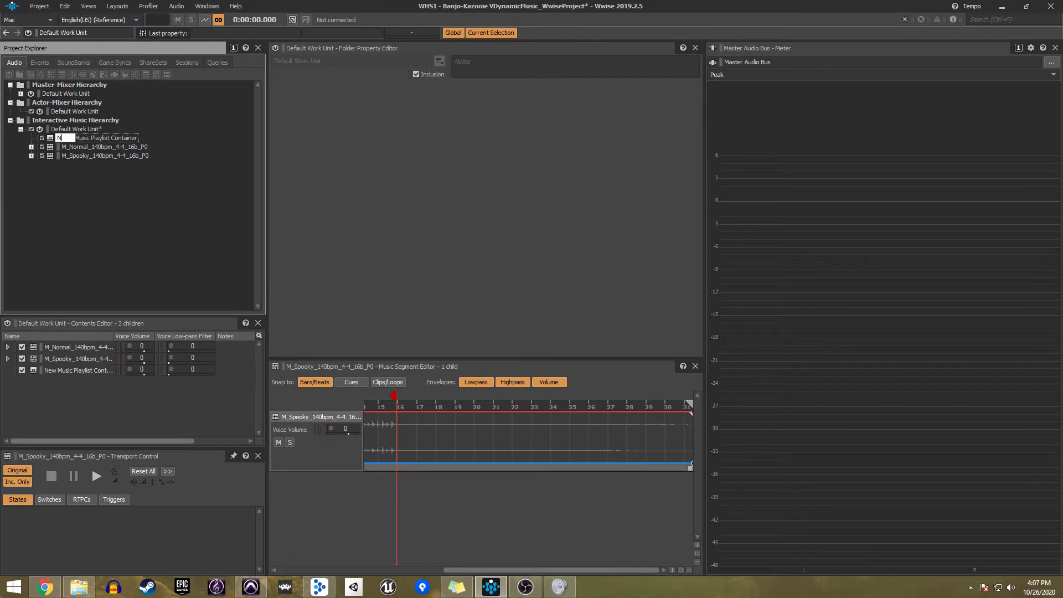
pyautogui.write('ormal')
pyautogui.press('Return')
pyautogui.click(79, 130)
pyautogui.click(142, 74)
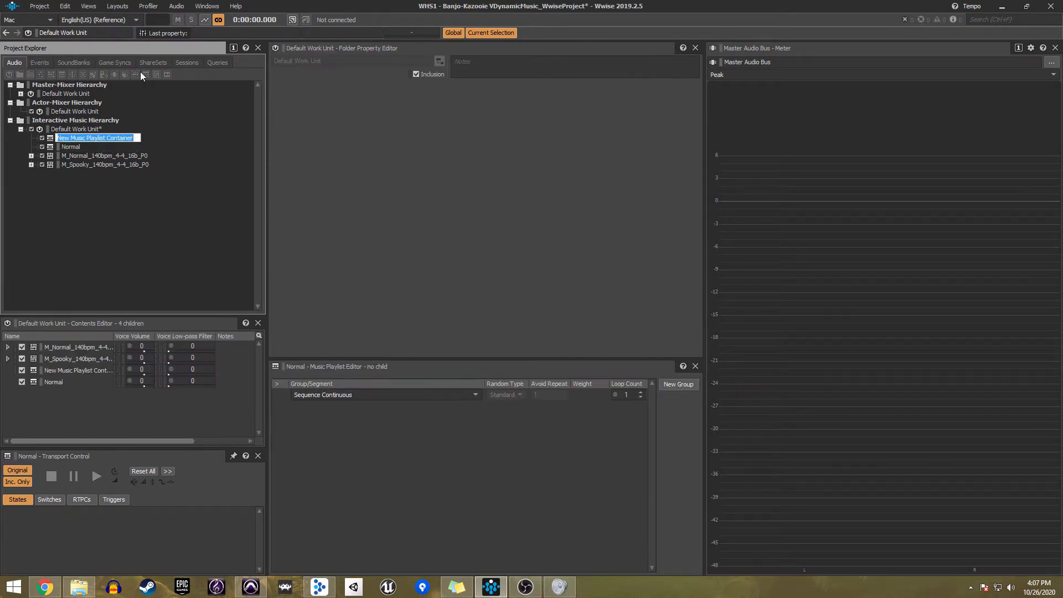
pyautogui.write('Spooky')
pyautogui.press('Return')
# Step: Nest the M_Normal segment in the Normal container and the M_Spooky segment in the Spooky container
pyautogui.click(101, 285)
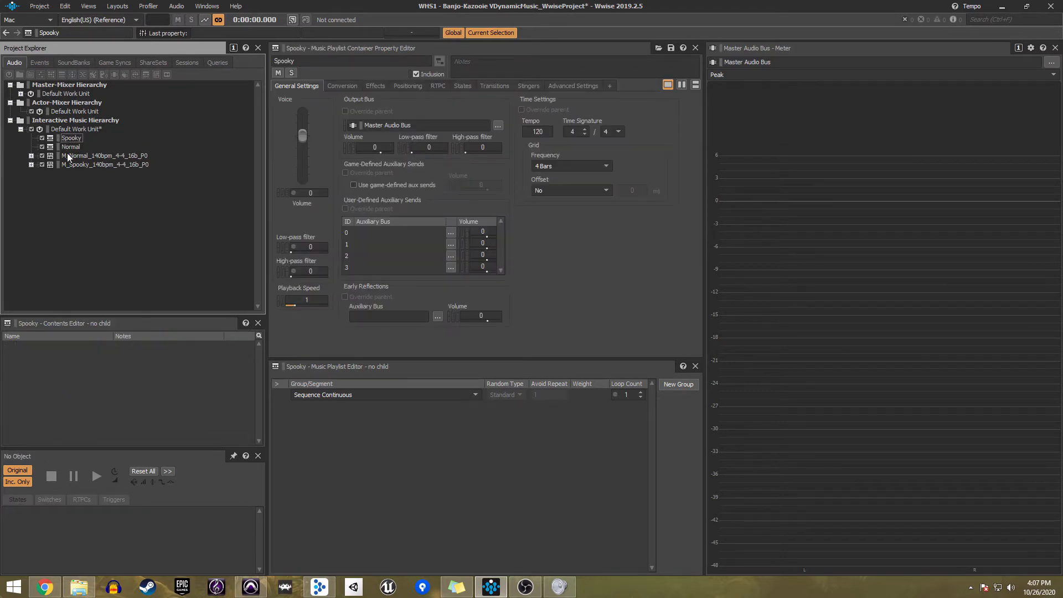
pyautogui.moveTo(67, 153); pyautogui.dragTo(71, 146)
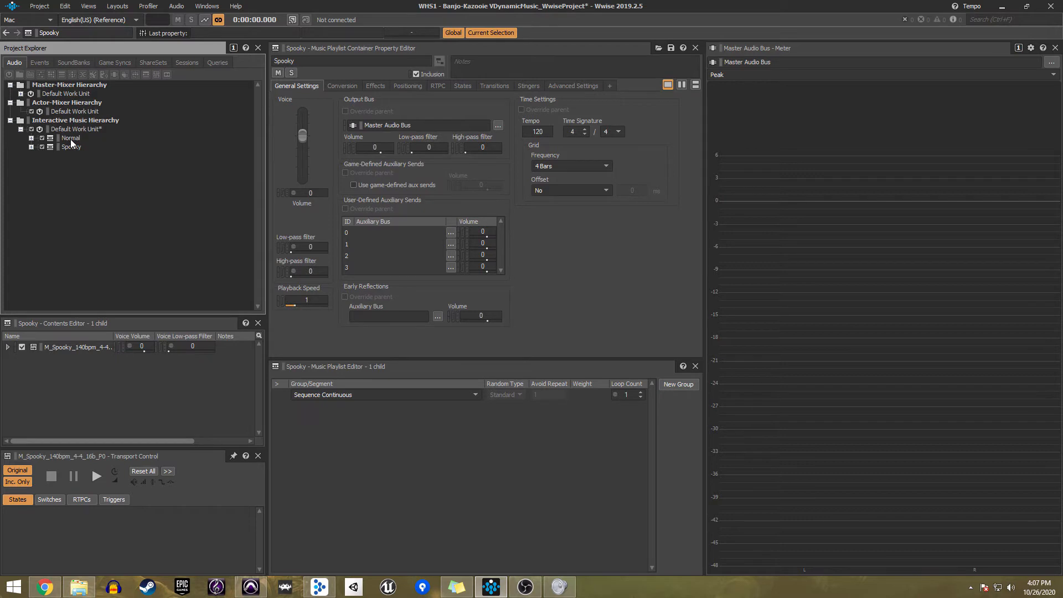
# Step: Add the M_Normal segment to the Normal container's playlist and set the Sequence Continuous group's loop count to Infinite
pyautogui.click(71, 138)
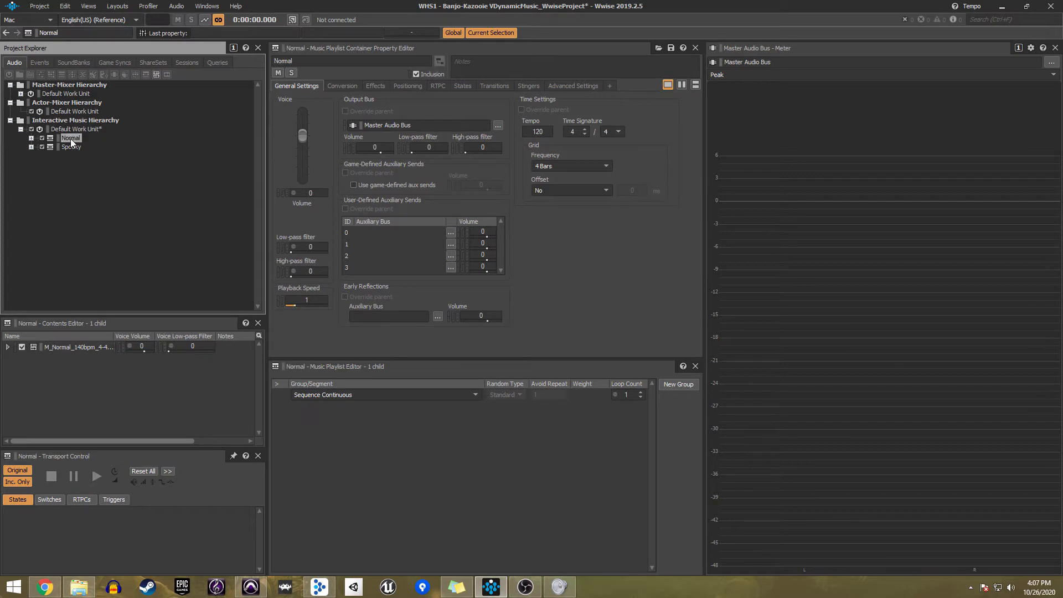
pyautogui.click(32, 138)
pyautogui.moveTo(82, 146); pyautogui.dragTo(442, 418)
pyautogui.click(640, 396)
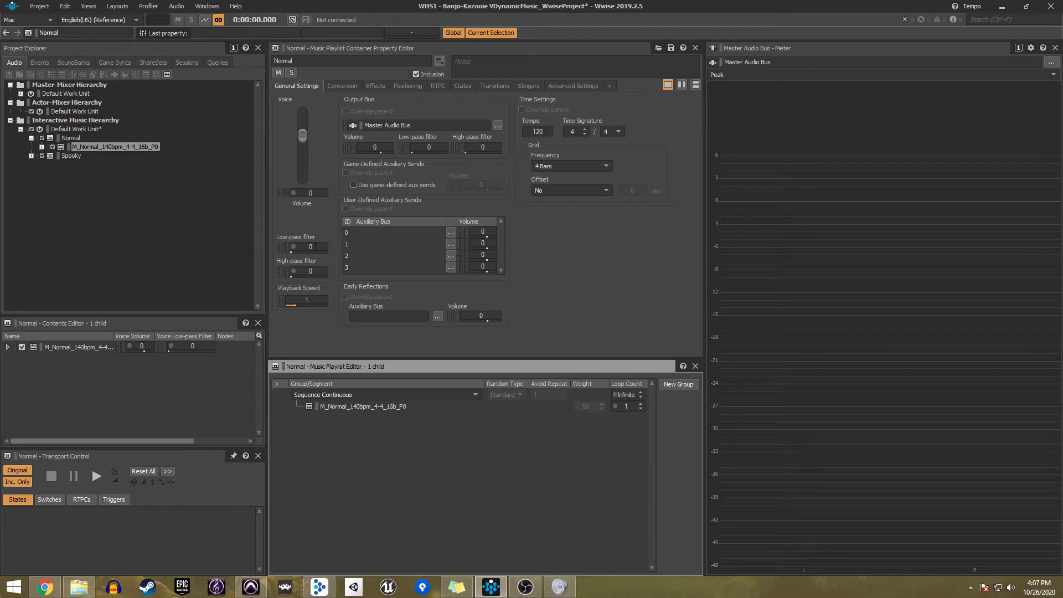
# Step: Add the M_Spooky segment to the Spooky container's playlist and set the Sequence Continuous group's loop count to Infinite
pyautogui.click(68, 155)
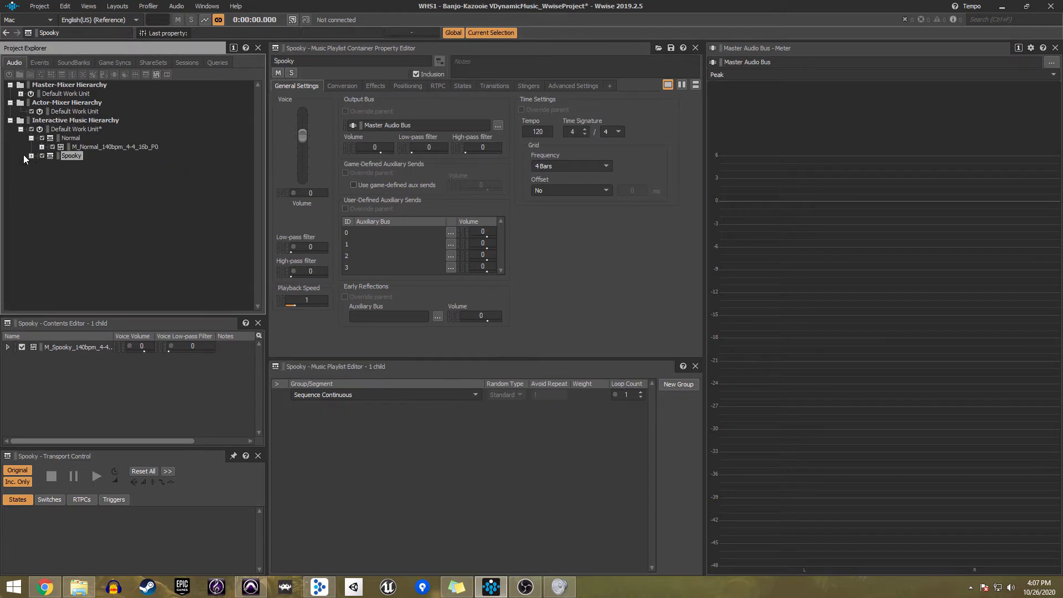
pyautogui.click(31, 155)
pyautogui.moveTo(85, 165); pyautogui.dragTo(421, 458)
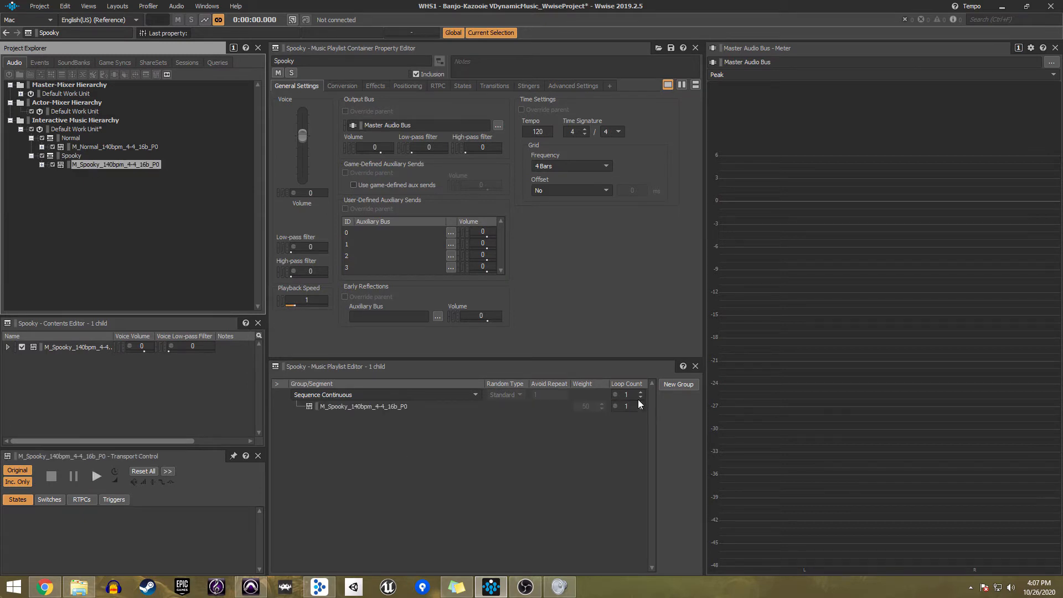
pyautogui.click(639, 395)
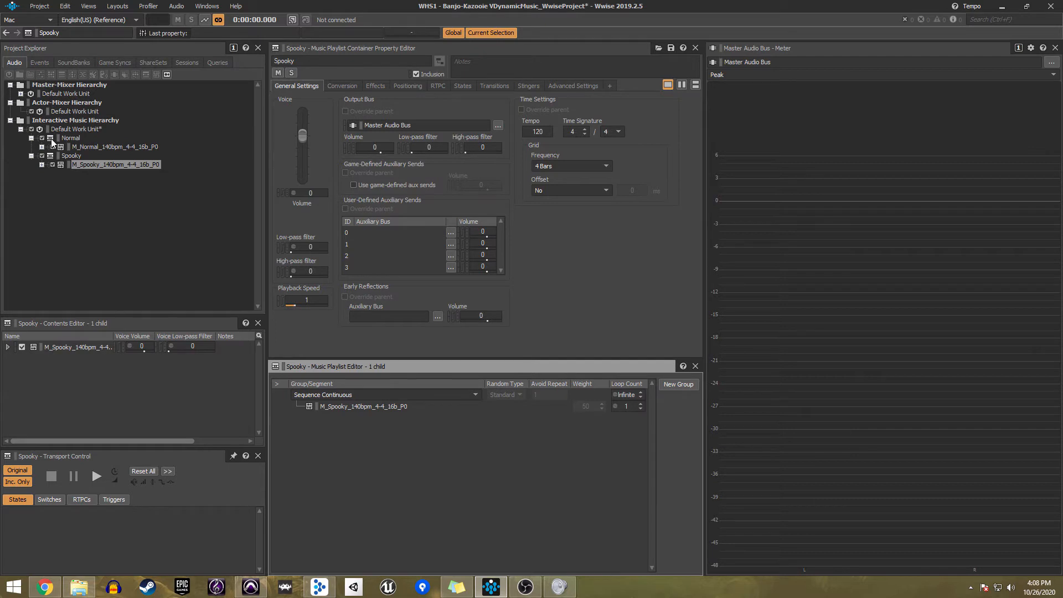
# Step: Create a music switch container named Theme in the Interactive Music Hierarchy's Default Work Unit
pyautogui.click(63, 129)
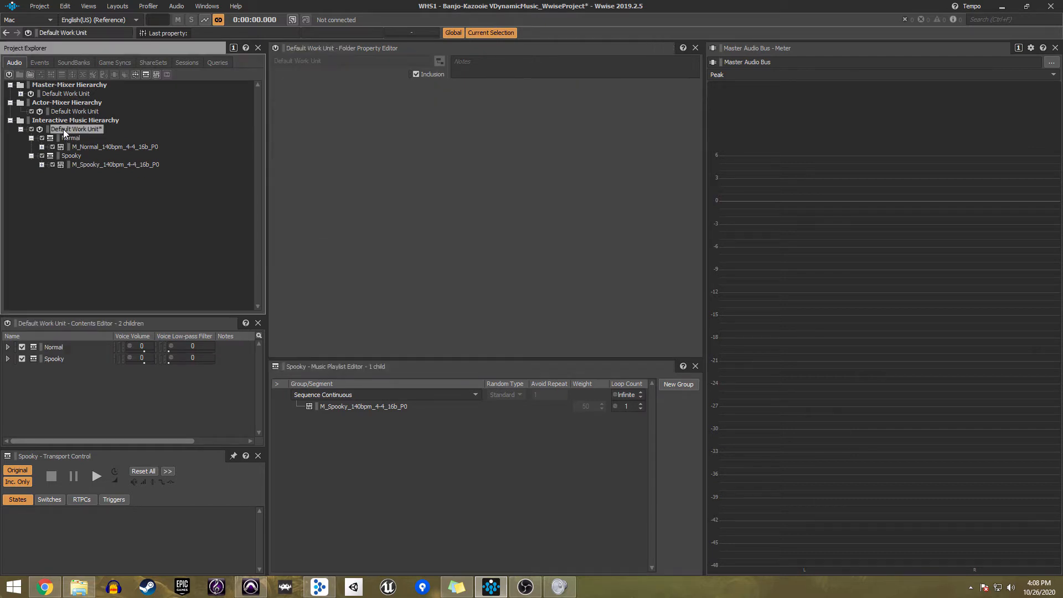
pyautogui.click(134, 76)
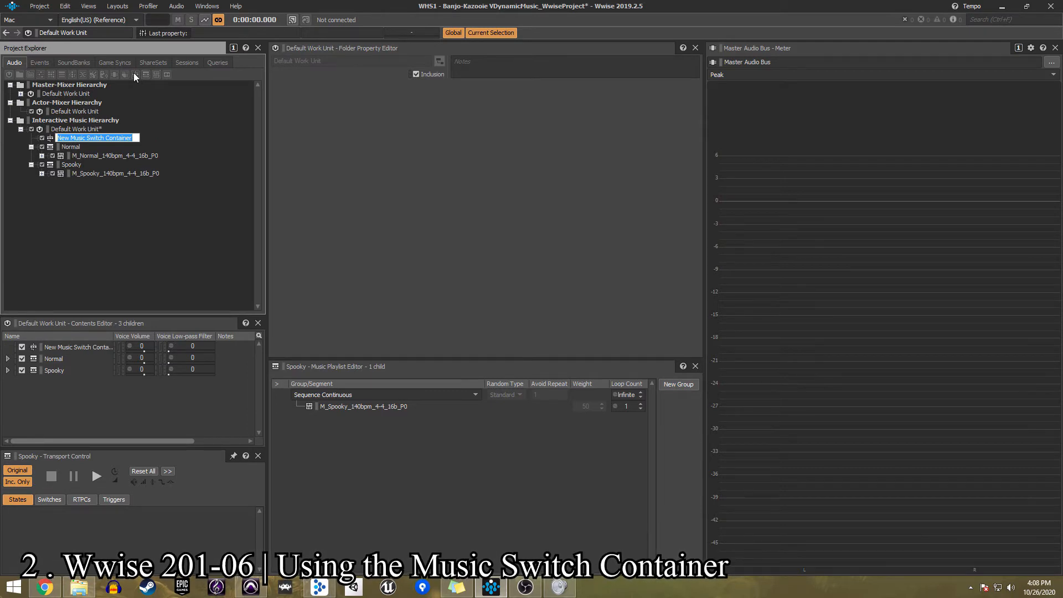
pyautogui.write('Theme')
pyautogui.press('Return')
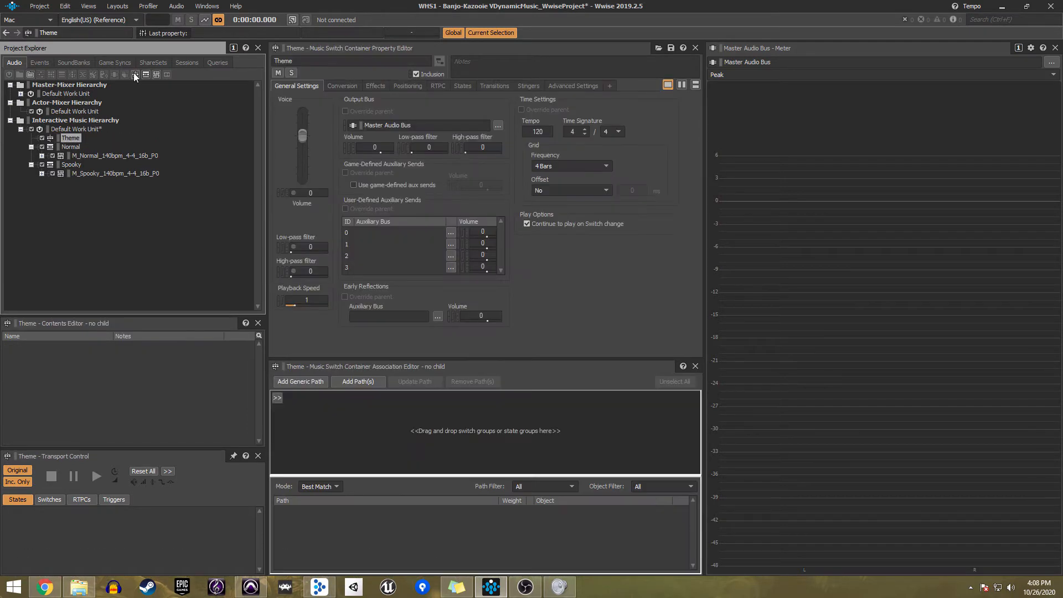
# Step: Nest the Normal and Spooky playlist containers inside the Theme switch container
pyautogui.click(69, 147)
pyautogui.keyDown('shift'); pyautogui.click(83, 175); pyautogui.keyUp('shift')
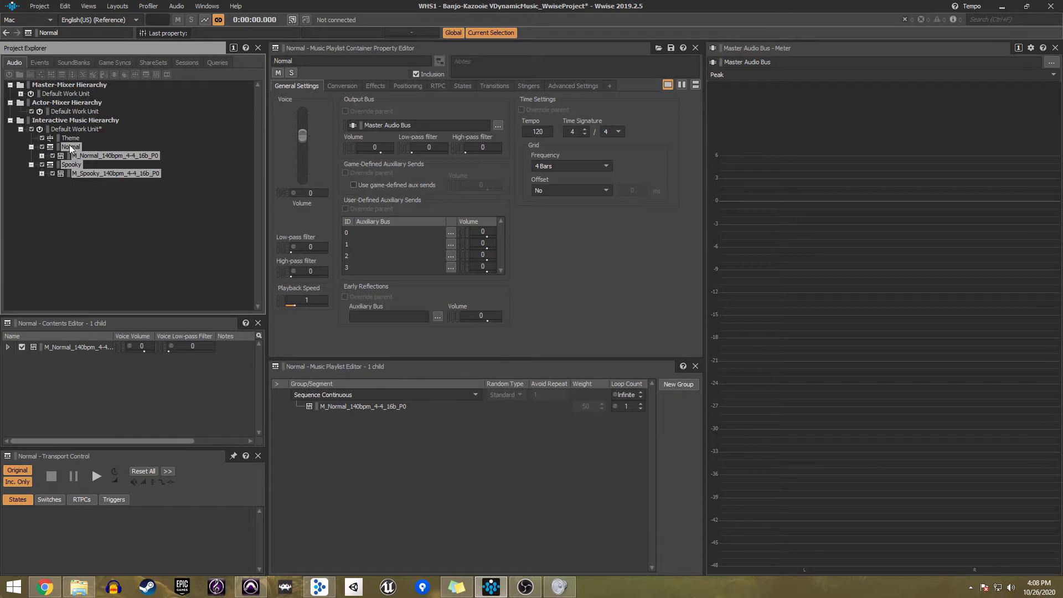
pyautogui.moveTo(70, 138); pyautogui.dragTo(70, 139)
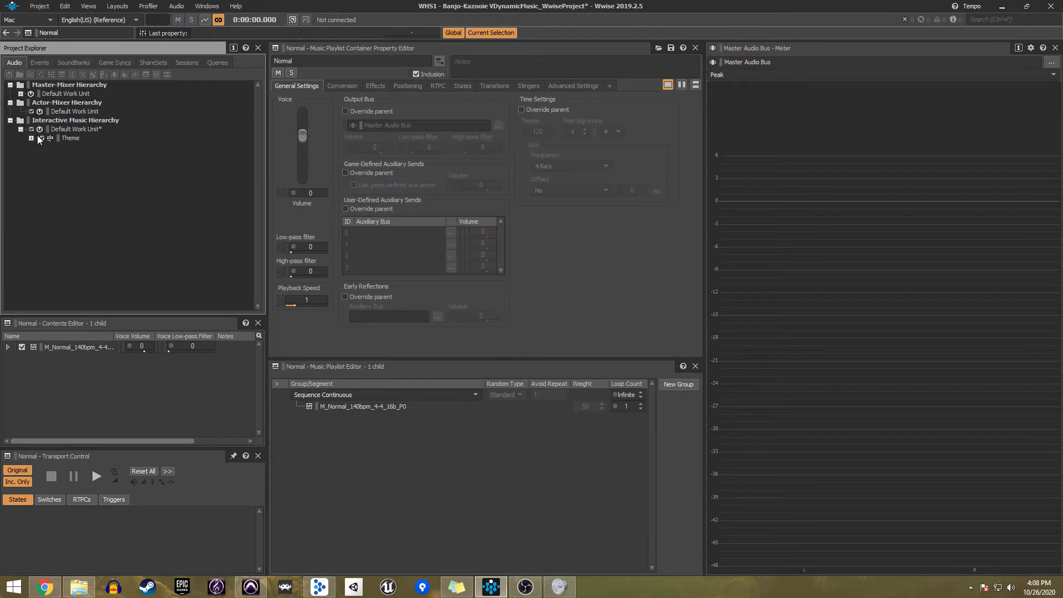
pyautogui.click(68, 138)
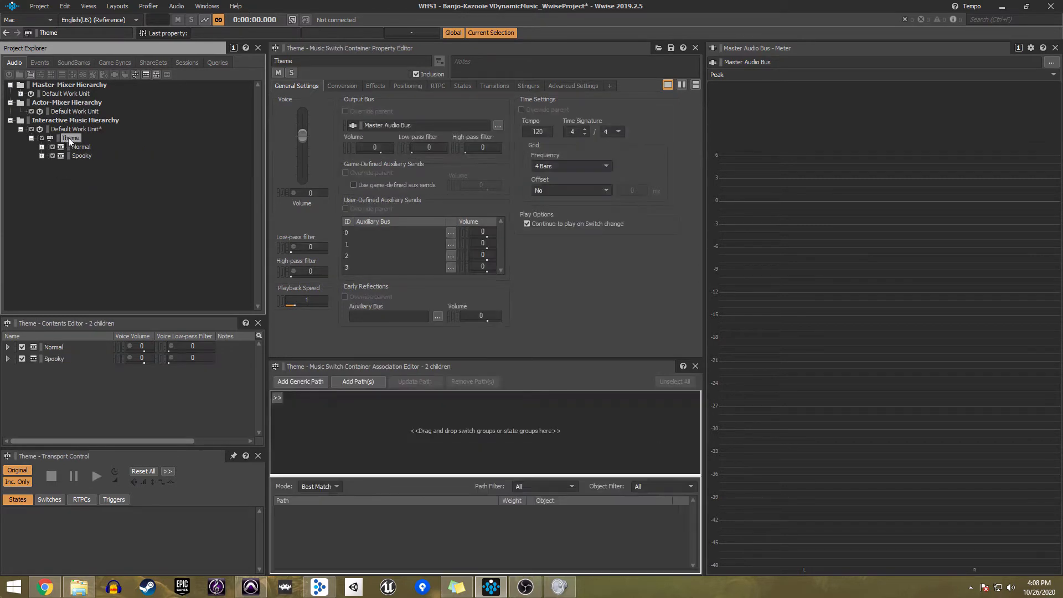
# Step: Create a state group named Location in the States Default Work Unit
pyautogui.click(118, 63)
pyautogui.click(53, 110)
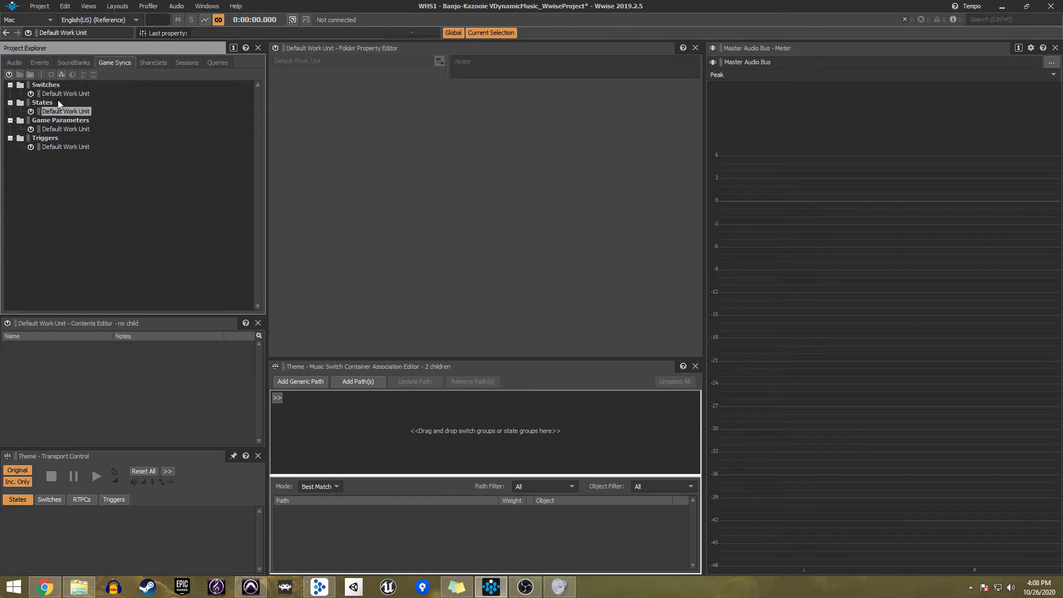
pyautogui.click(63, 76)
pyautogui.write('Location')
pyautogui.press('Return')
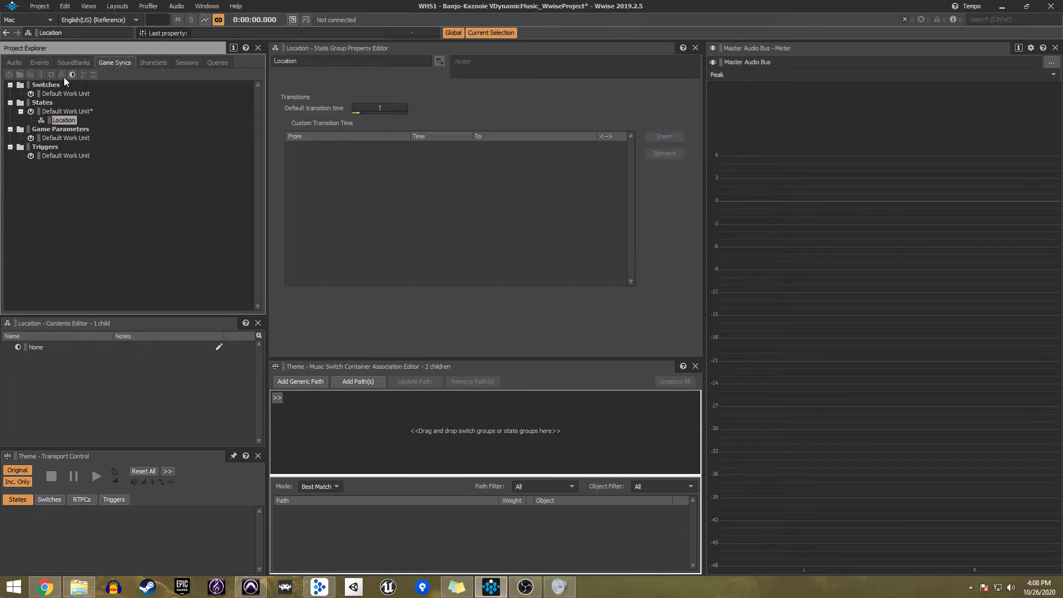
# Step: Add two states named Main_Area and Haunted_House to the Location state group
pyautogui.click(72, 75)
pyautogui.write('Main_Area')
pyautogui.press('Return')
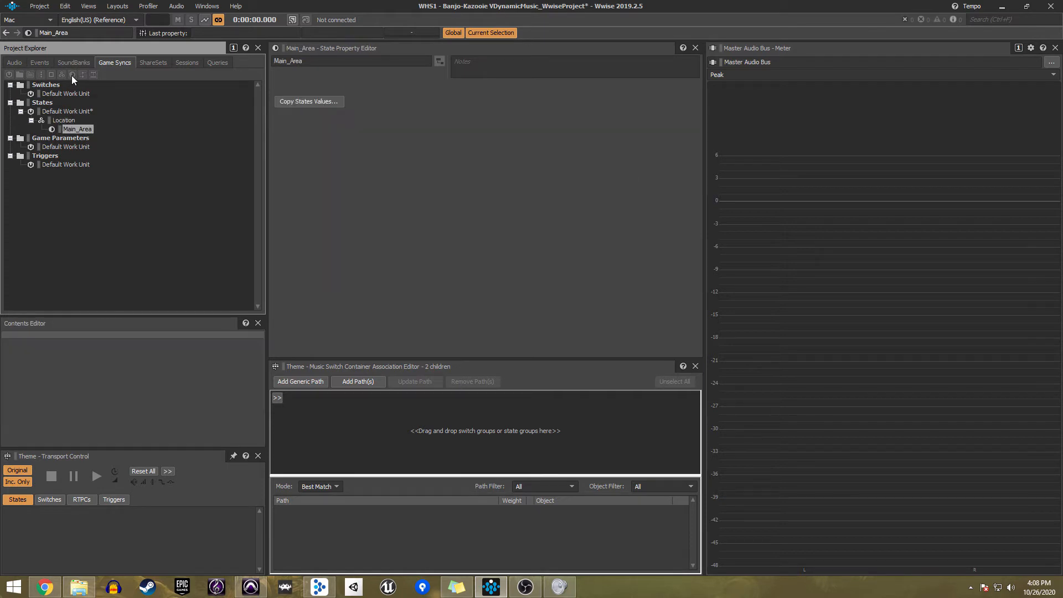
pyautogui.press('Up')
pyautogui.click(55, 118)
pyautogui.click(71, 72)
pyautogui.write('H')
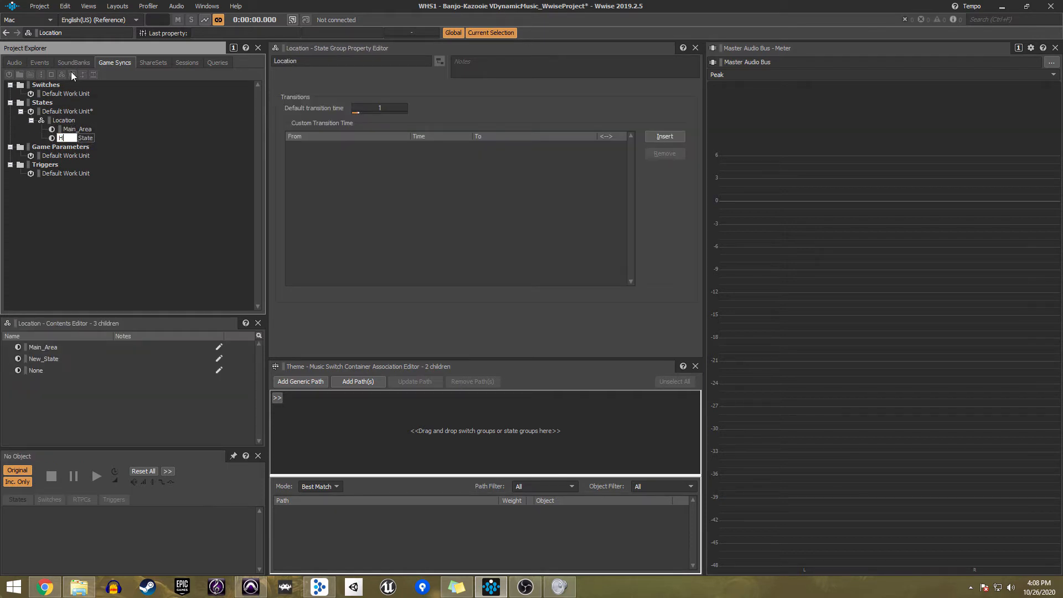
pyautogui.write('aunted_House')
pyautogui.press('Return')
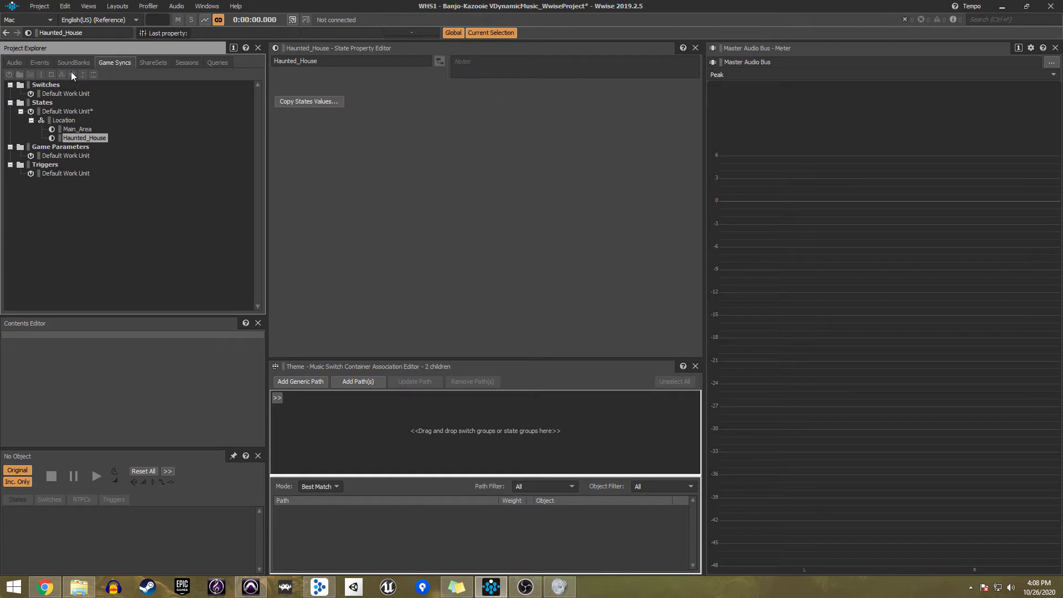
# Step: Set the Theme switch container's tempo to 140
pyautogui.click(14, 62)
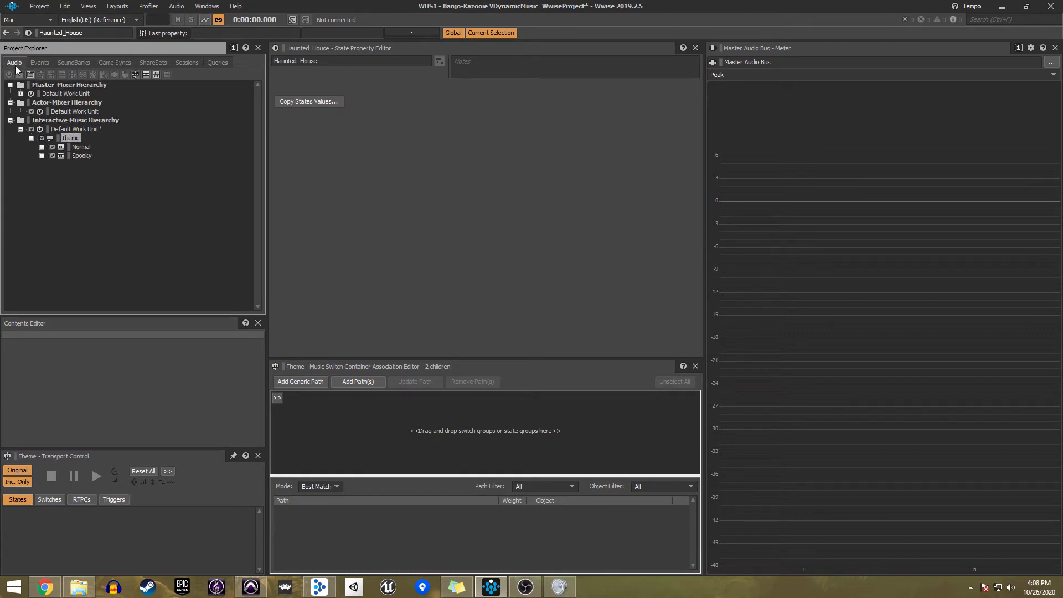
pyautogui.click(73, 135)
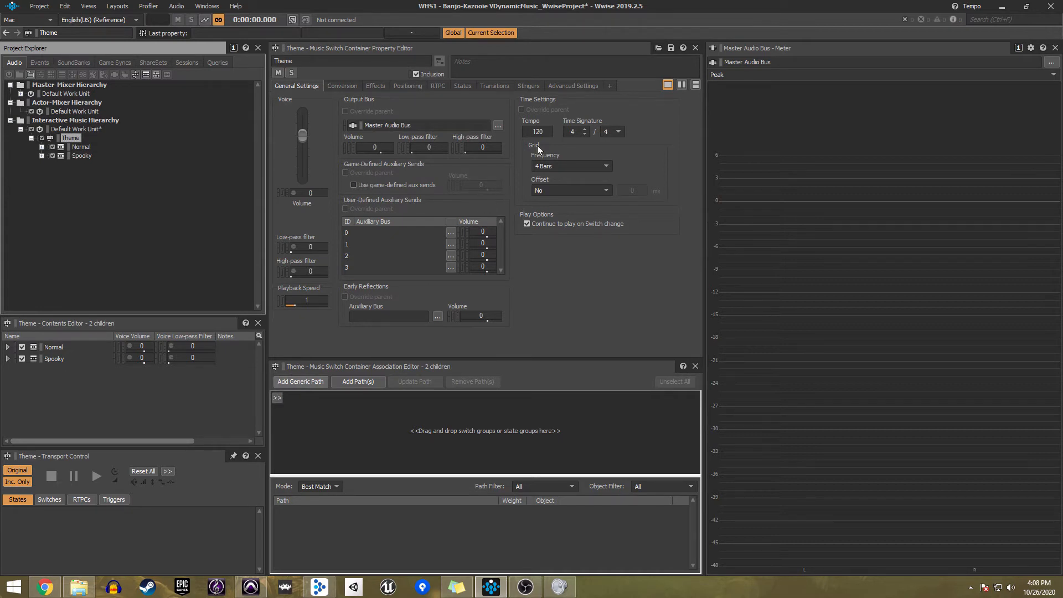
pyautogui.click(538, 131)
pyautogui.write('140')
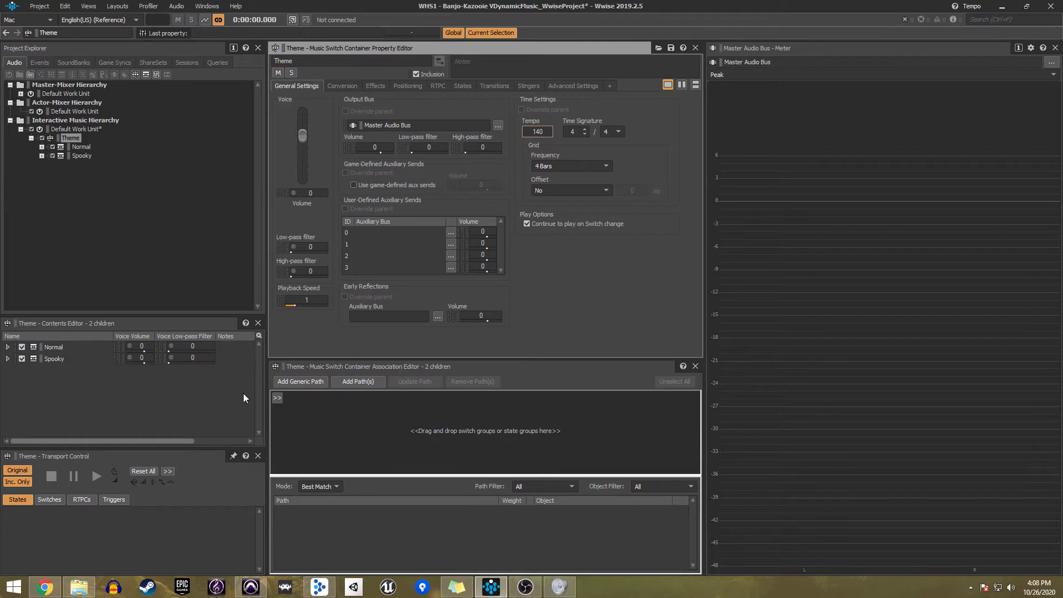
# Step: Associate the Location state group with the Theme container and add paths for Haunted_House, Main_Area and None
pyautogui.click(281, 399)
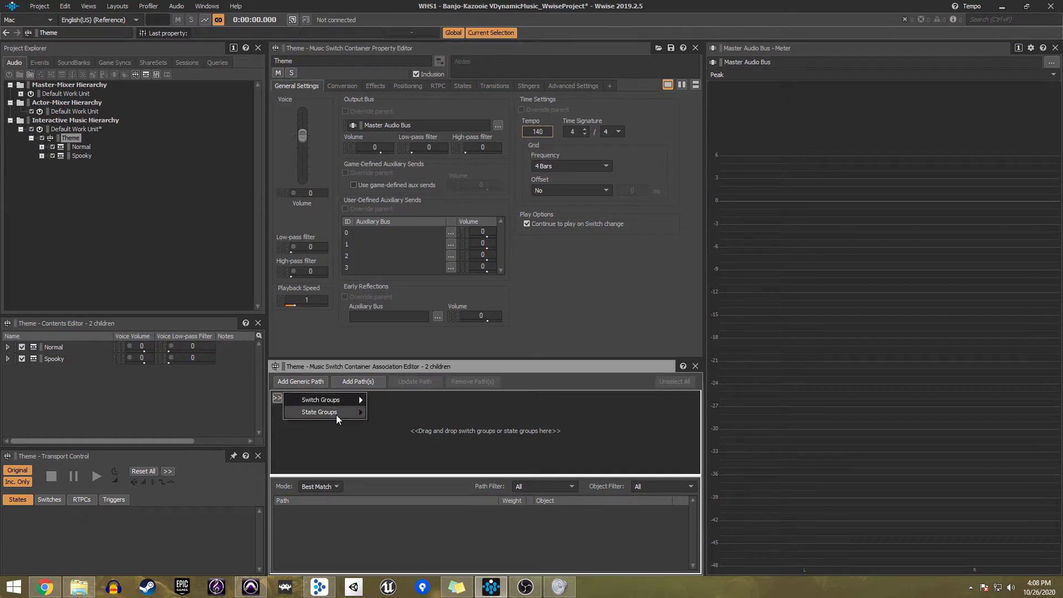
pyautogui.moveTo(336, 412)
pyautogui.click(394, 426)
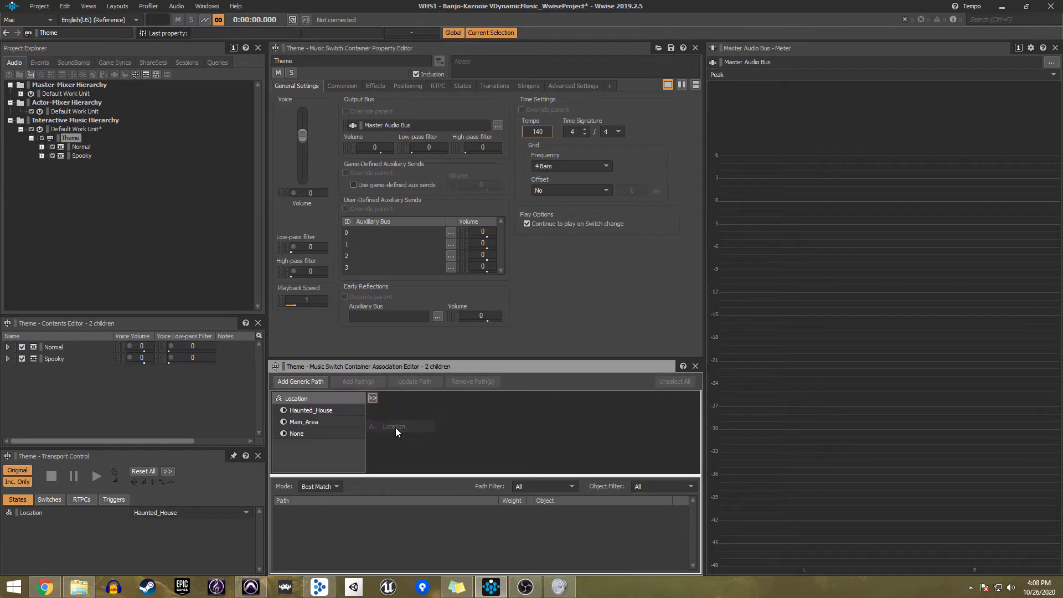
pyautogui.click(300, 411)
pyautogui.click(338, 382)
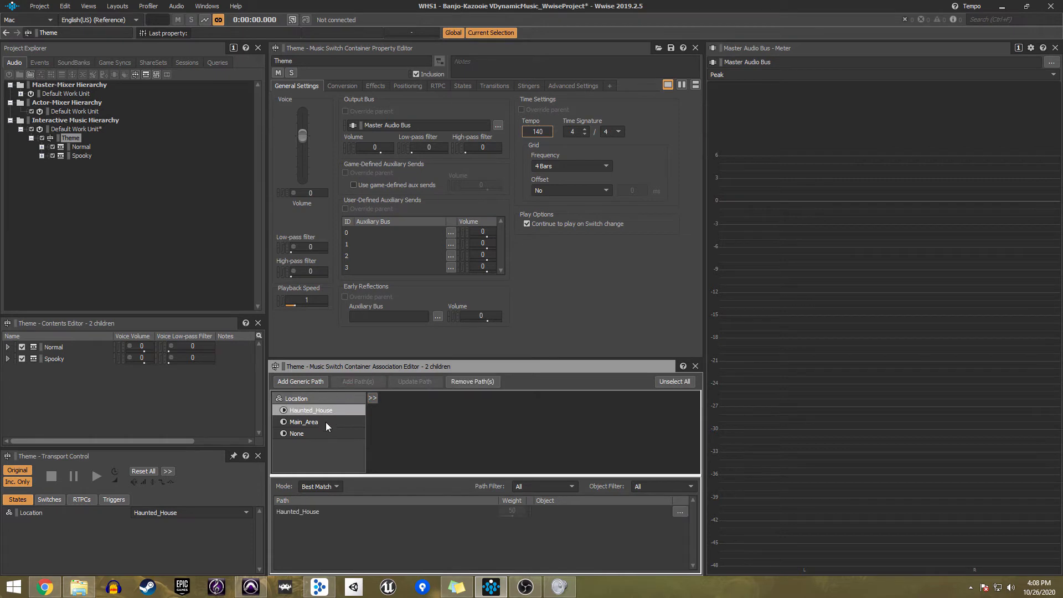
pyautogui.click(325, 421)
pyautogui.click(355, 382)
pyautogui.click(344, 382)
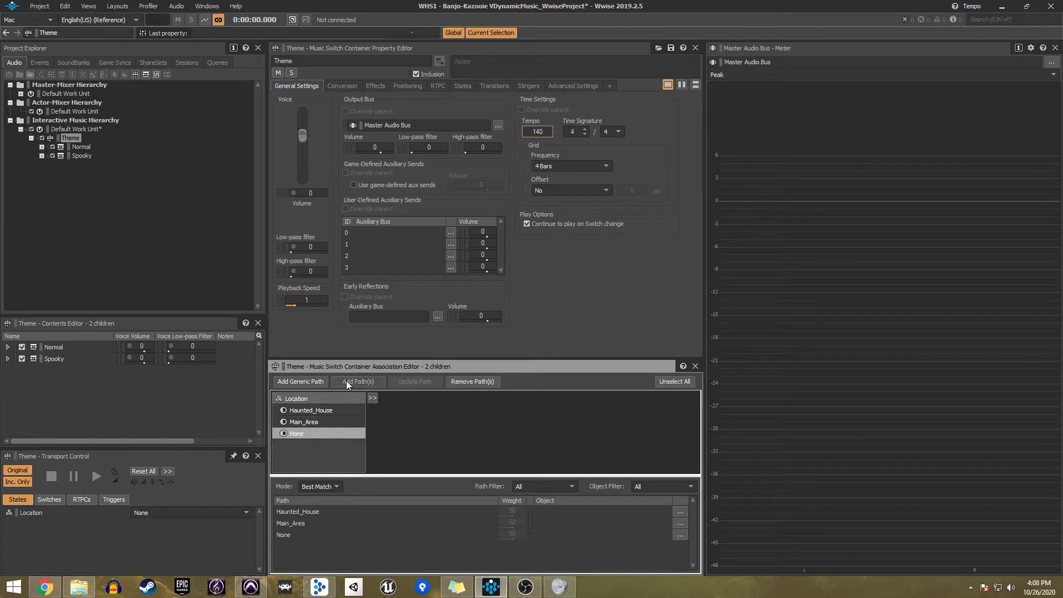
# Step: Assign Spooky to the Haunted_House path and Normal to the Main_Area and None paths
pyautogui.click(681, 511)
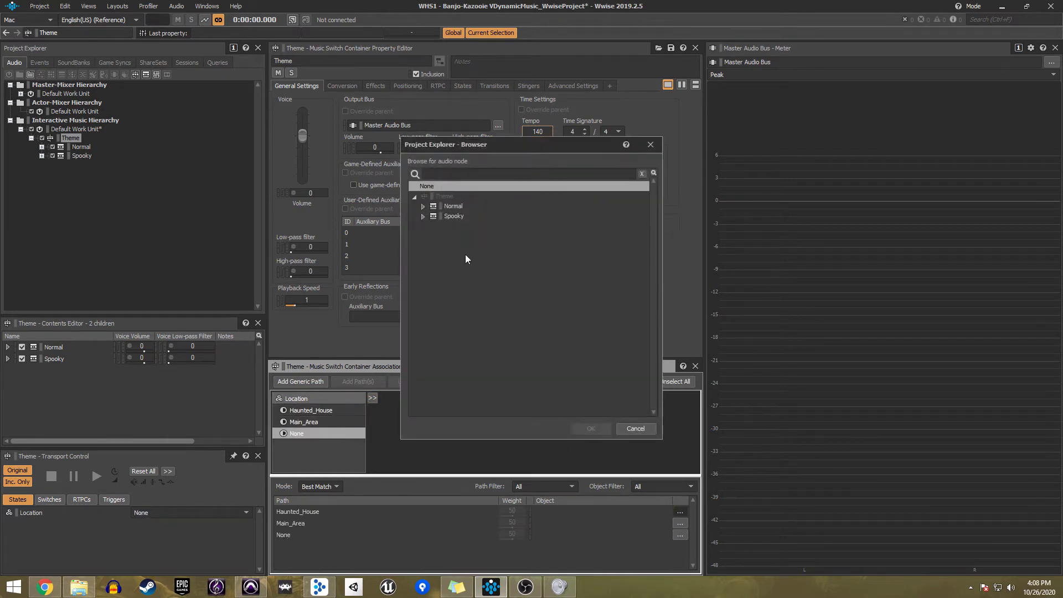
pyautogui.doubleClick(457, 216)
pyautogui.click(680, 523)
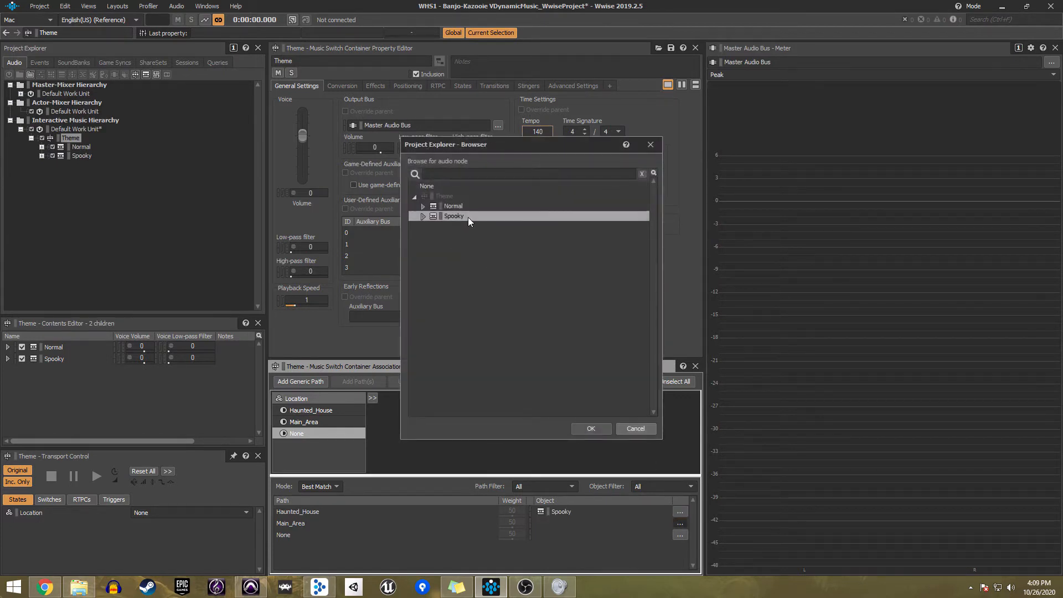
pyautogui.doubleClick(465, 207)
pyautogui.click(680, 534)
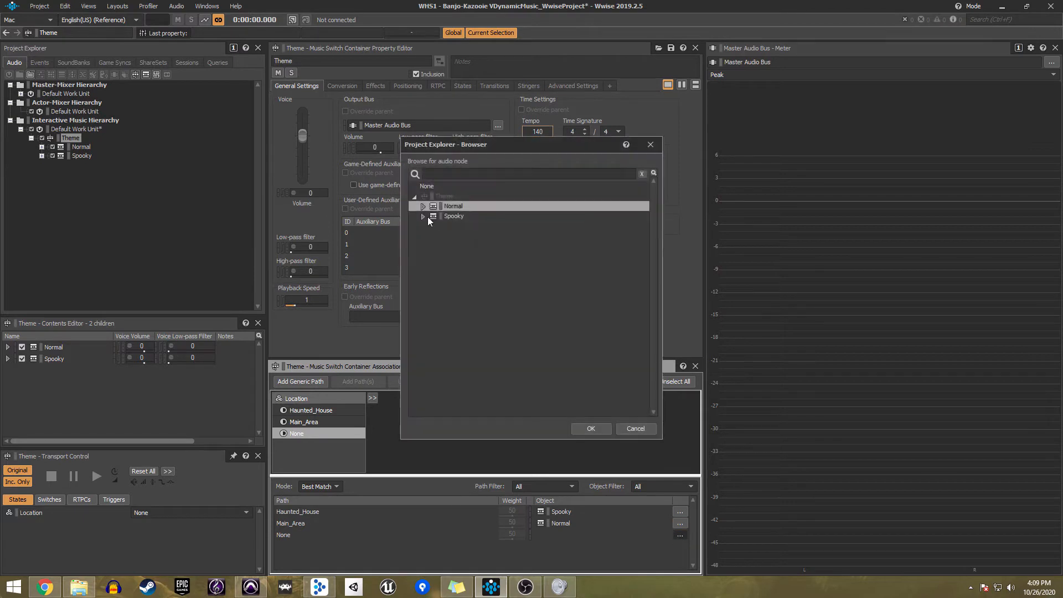
pyautogui.doubleClick(450, 202)
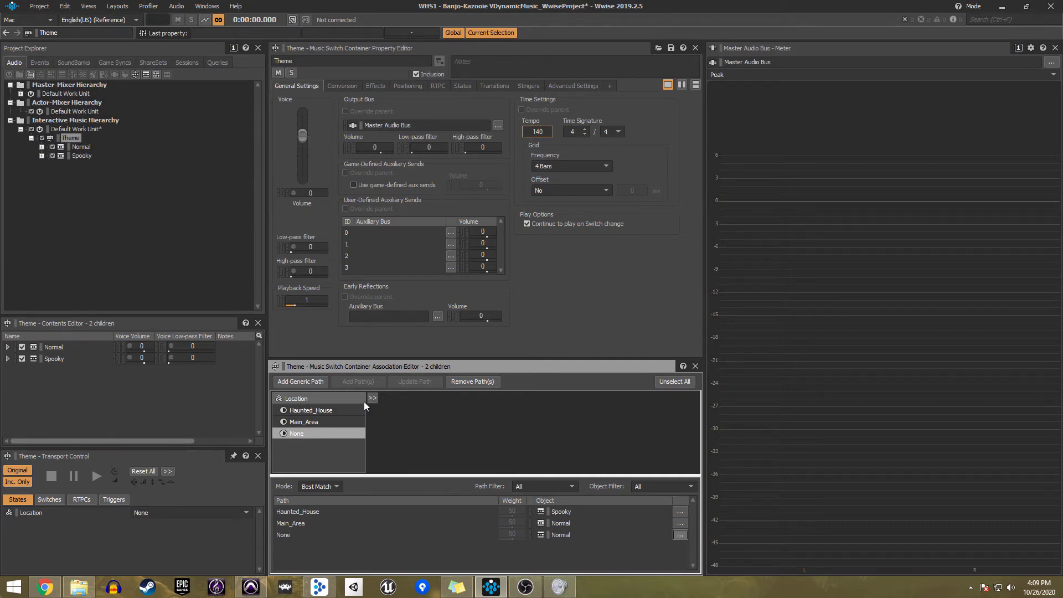
# Step: Set Theme's Any-to-Any transition to exit the source at Next Beat, with post-exit playback off and fade-out on
pyautogui.click(488, 88)
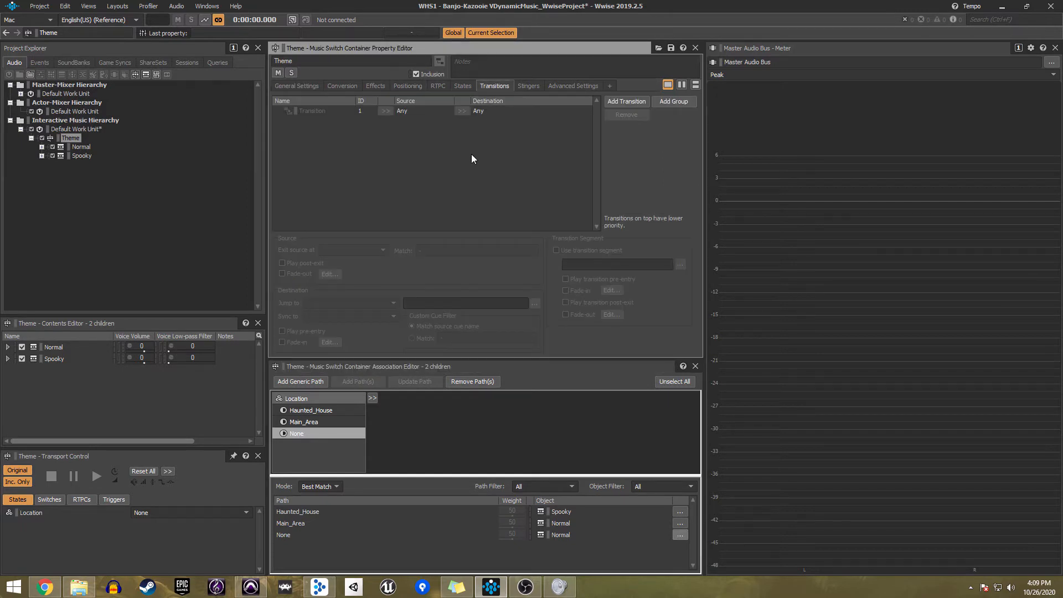
pyautogui.click(345, 111)
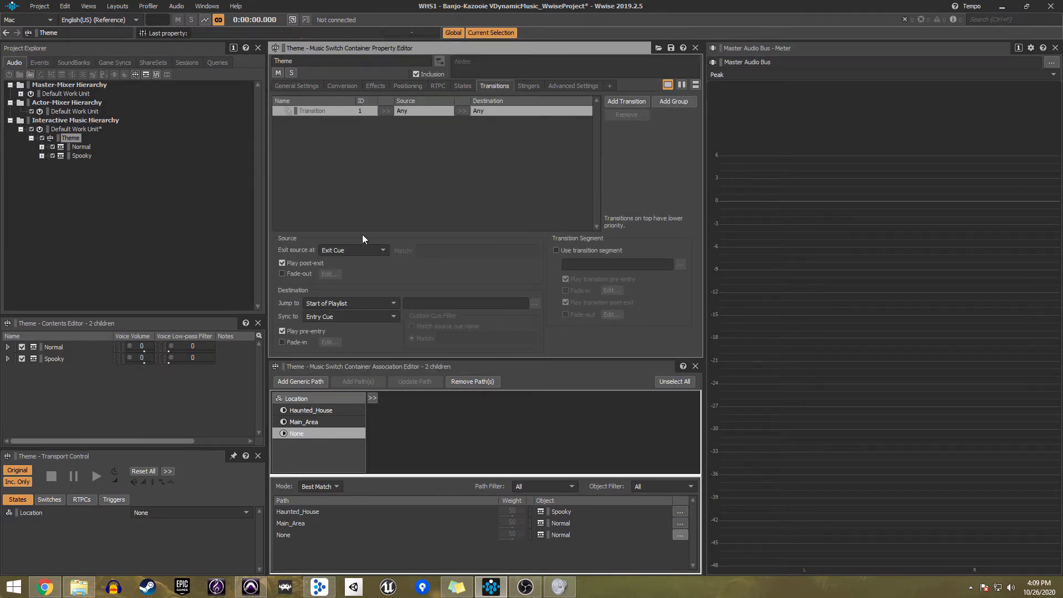
pyautogui.click(360, 249)
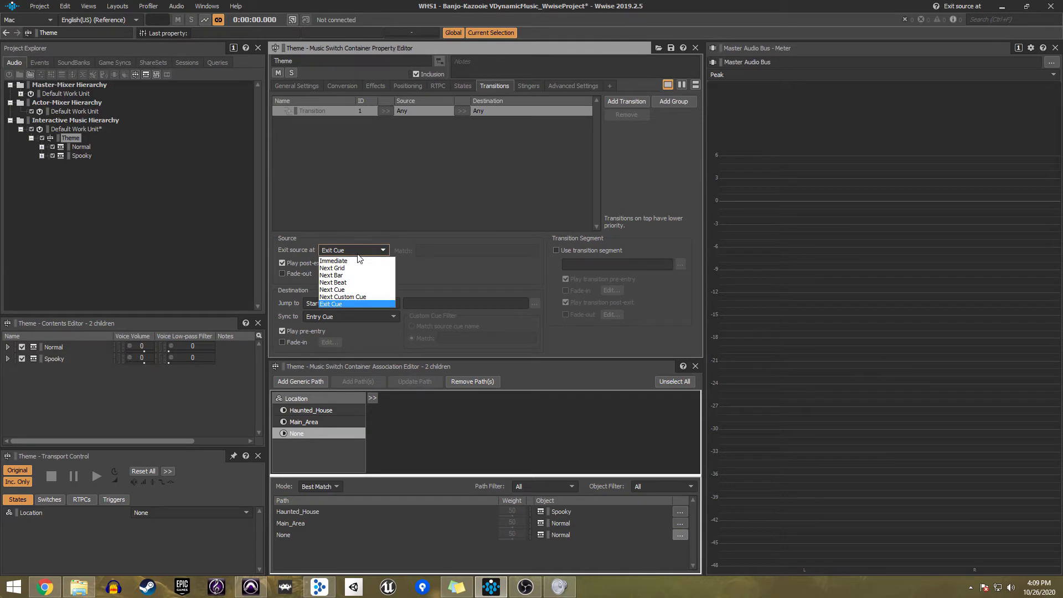
pyautogui.click(351, 284)
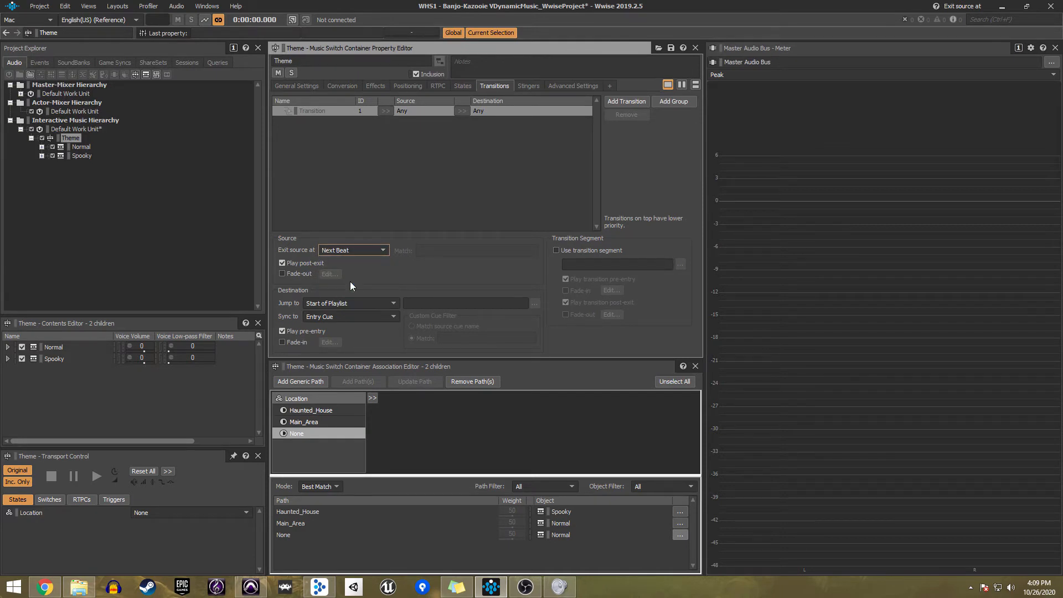
pyautogui.click(298, 264)
pyautogui.click(293, 273)
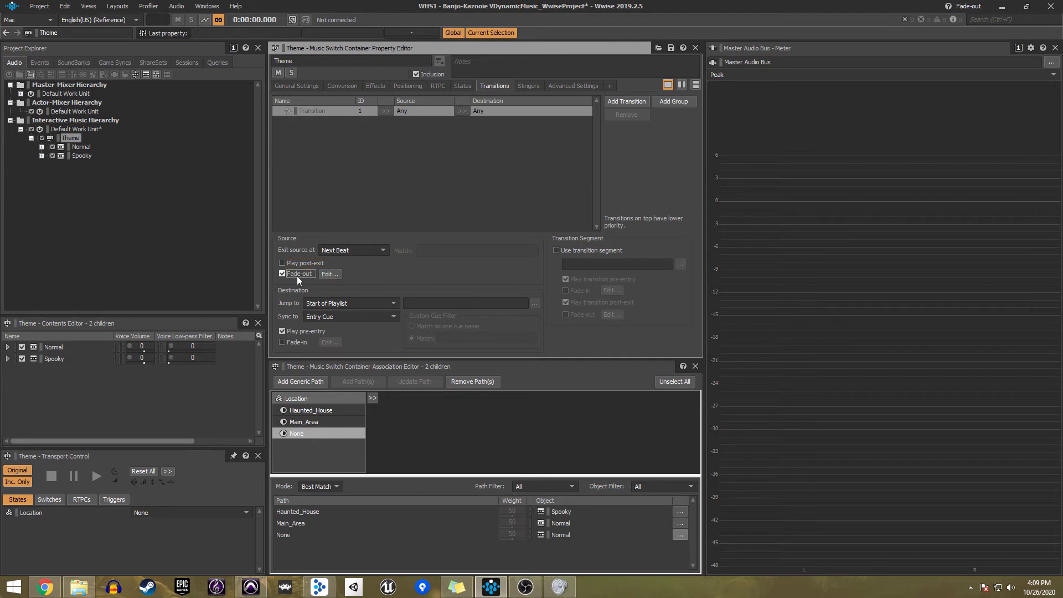
# Step: Set the transition's source fade-out time to 4 and its offset to 2
pyautogui.click(331, 277)
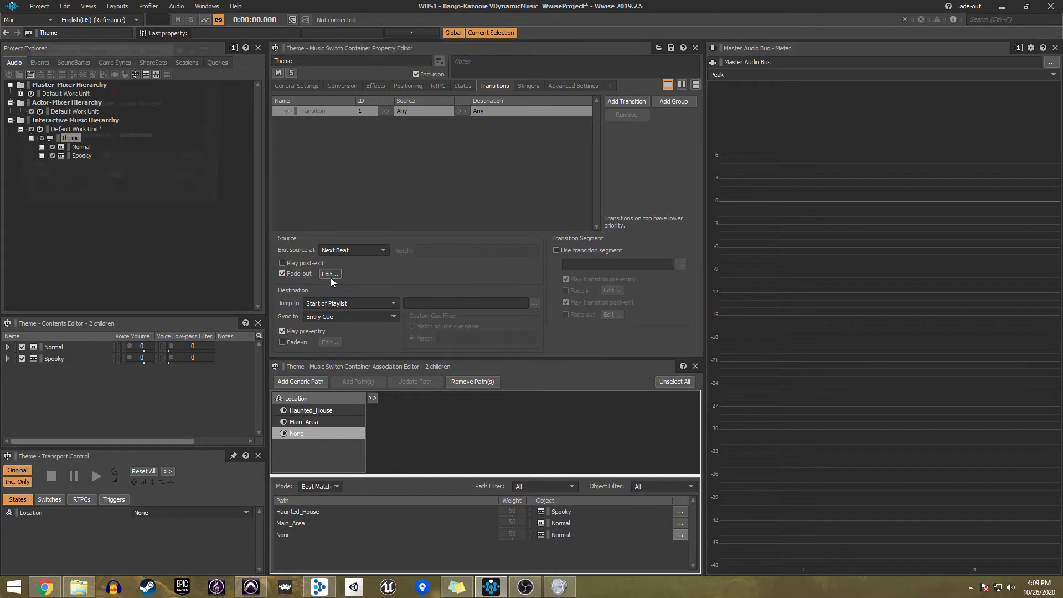
pyautogui.click(75, 192)
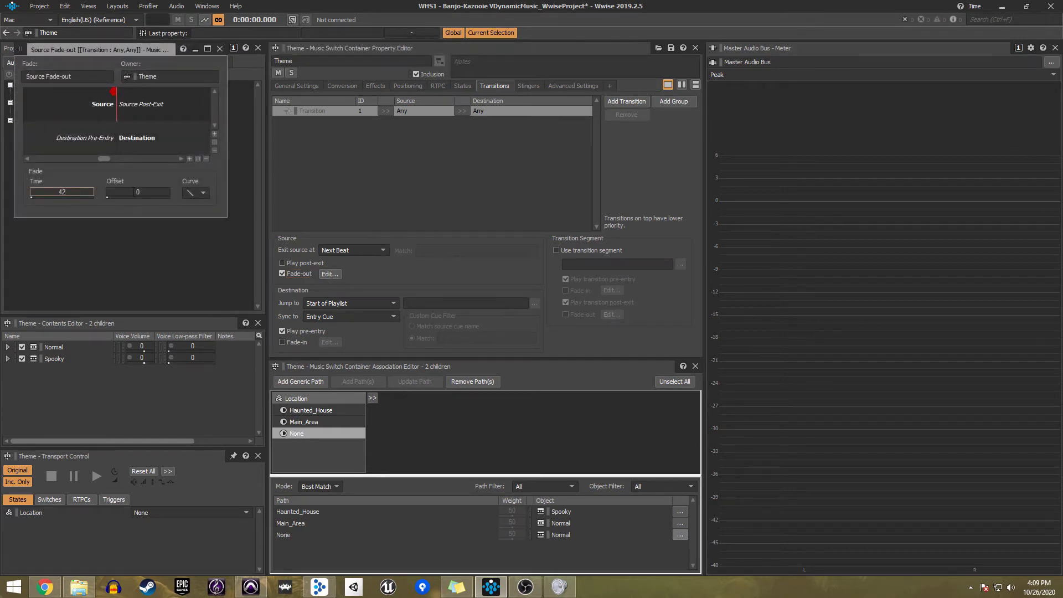
pyautogui.press('BackSpace')
pyautogui.click(133, 191)
pyautogui.write('2')
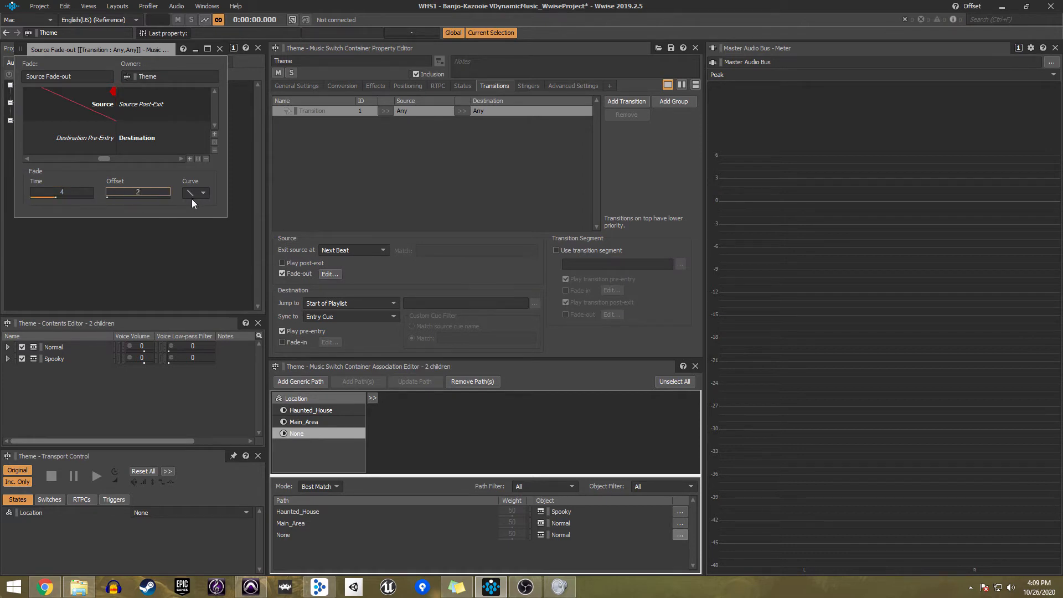
pyautogui.click(220, 48)
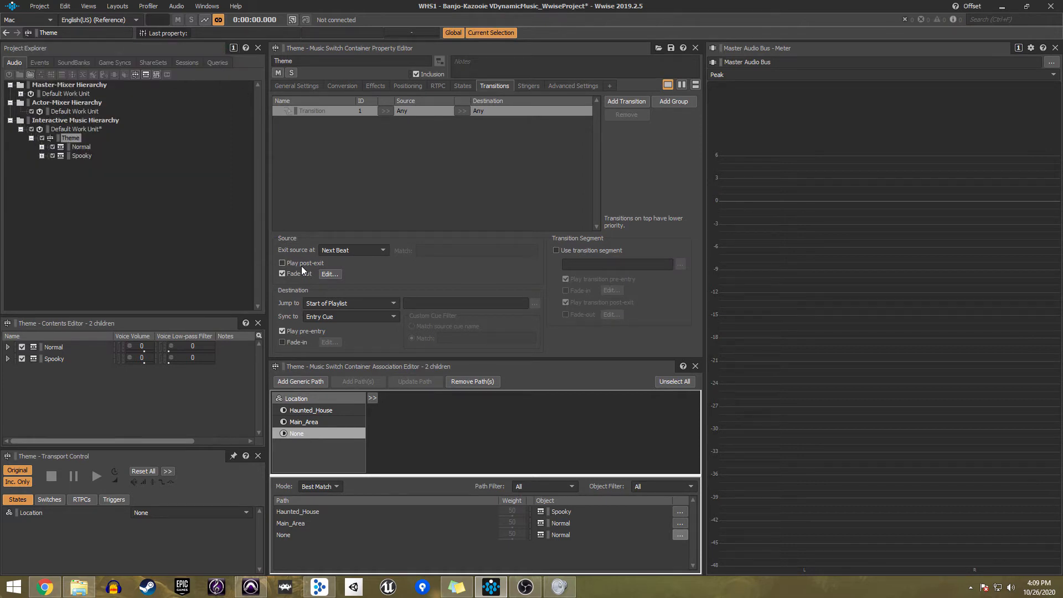
# Step: Set the transition's destination to jump to Specific Playlist Item and sync to Same Time as Playing Segment
pyautogui.click(326, 305)
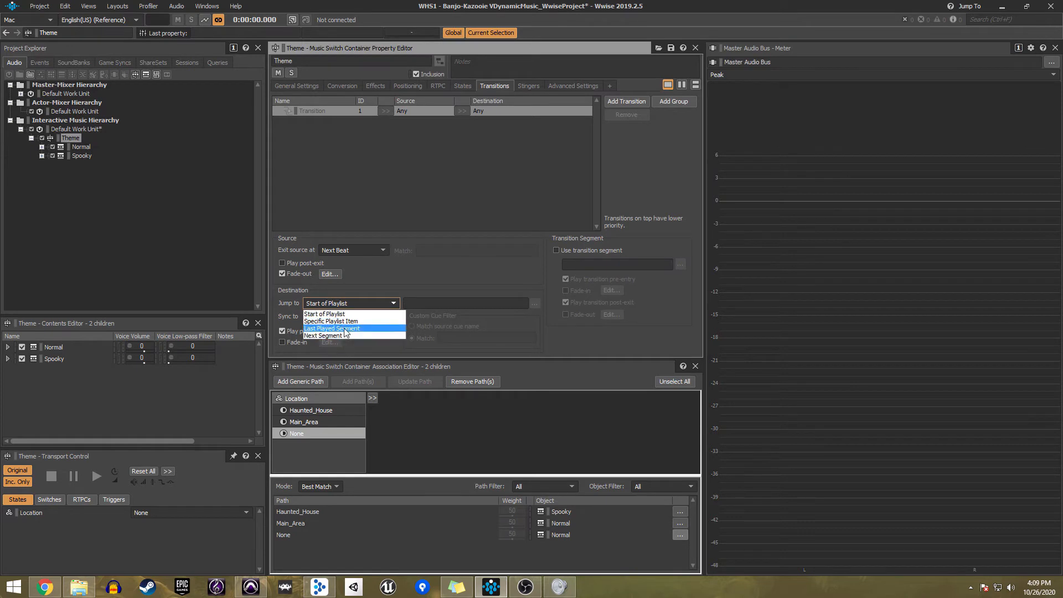
pyautogui.click(341, 322)
pyautogui.click(341, 318)
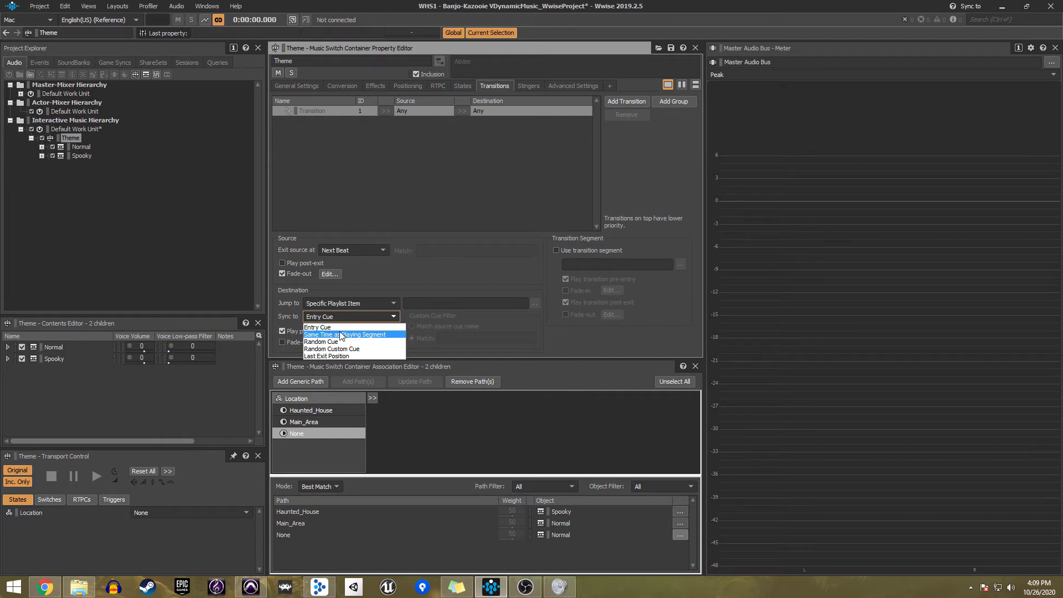
pyautogui.click(342, 335)
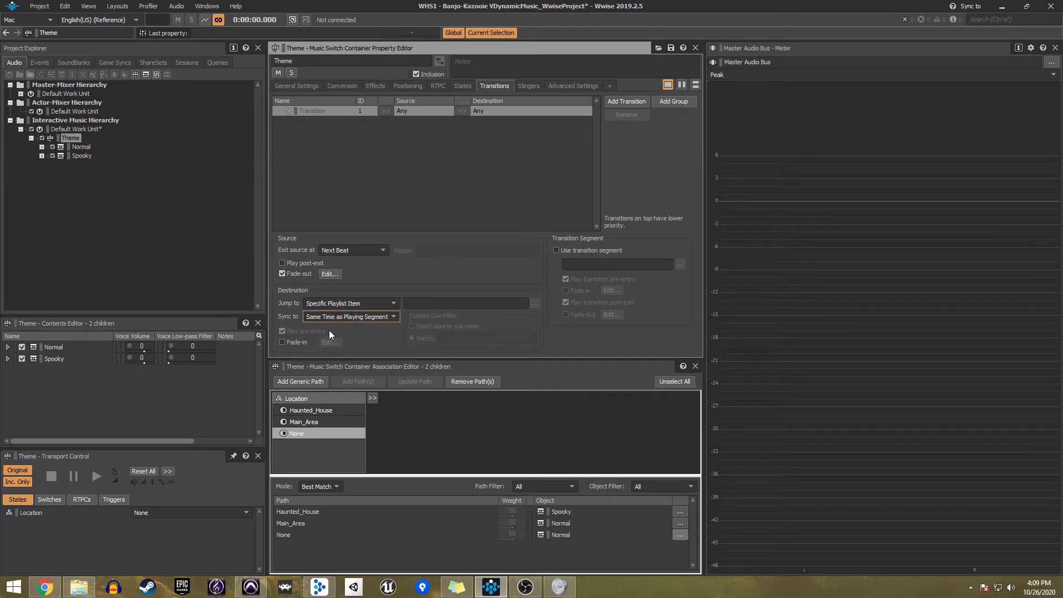
# Step: Enable the Any-to-Any transition's destination fade-in and set its time to 4 and offset to -2
pyautogui.click(294, 341)
pyautogui.click(327, 342)
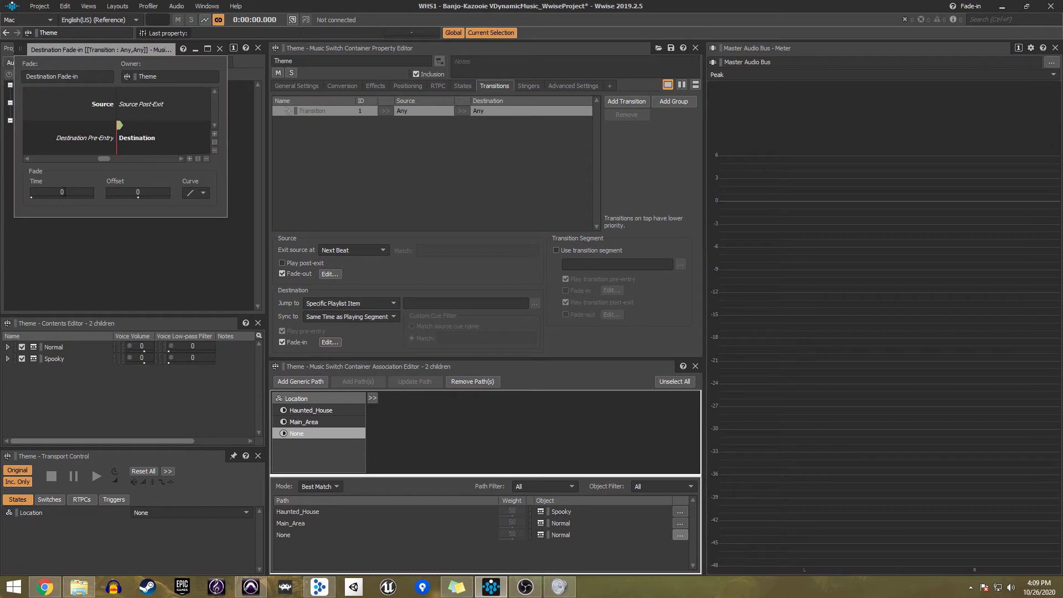
pyautogui.click(62, 192)
pyautogui.press('Tab')
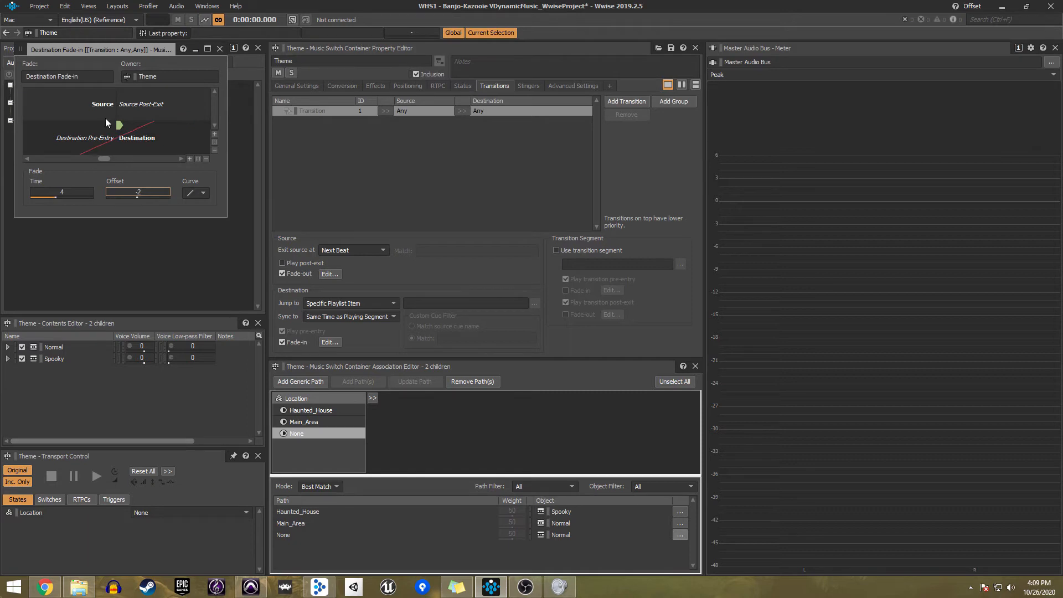
pyautogui.click(220, 48)
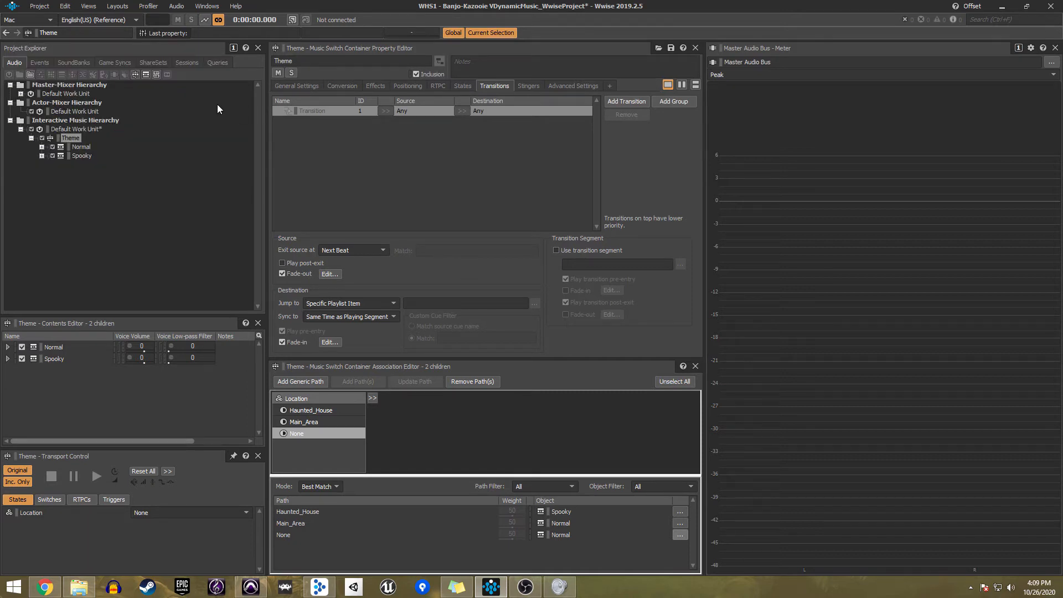
# Step: Audition Theme while switching the Location state to Haunted_House and back to Main_Area, and stop playback
pyautogui.click(72, 138)
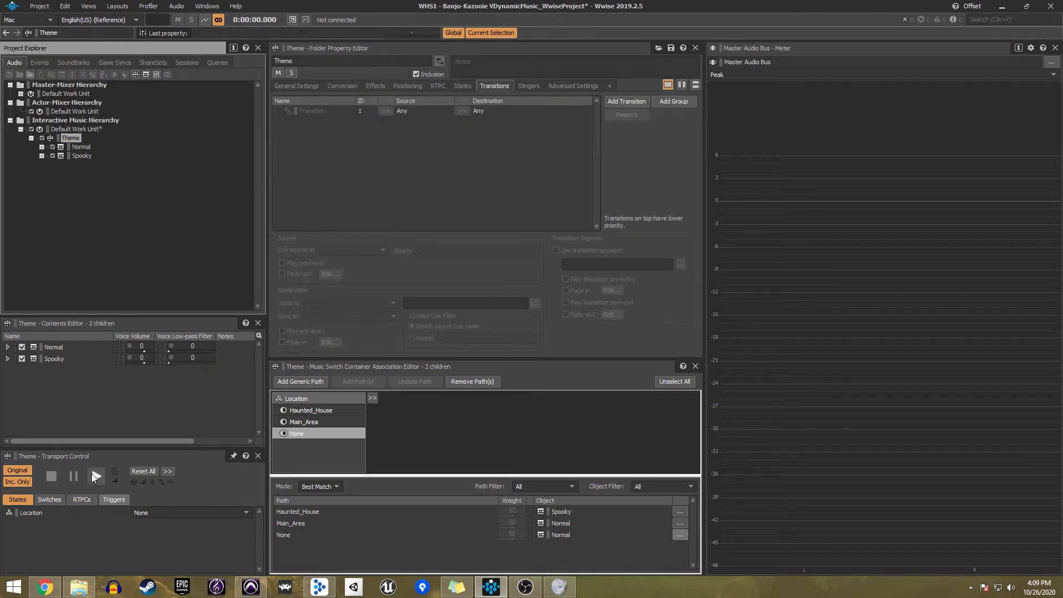
pyautogui.click(95, 476)
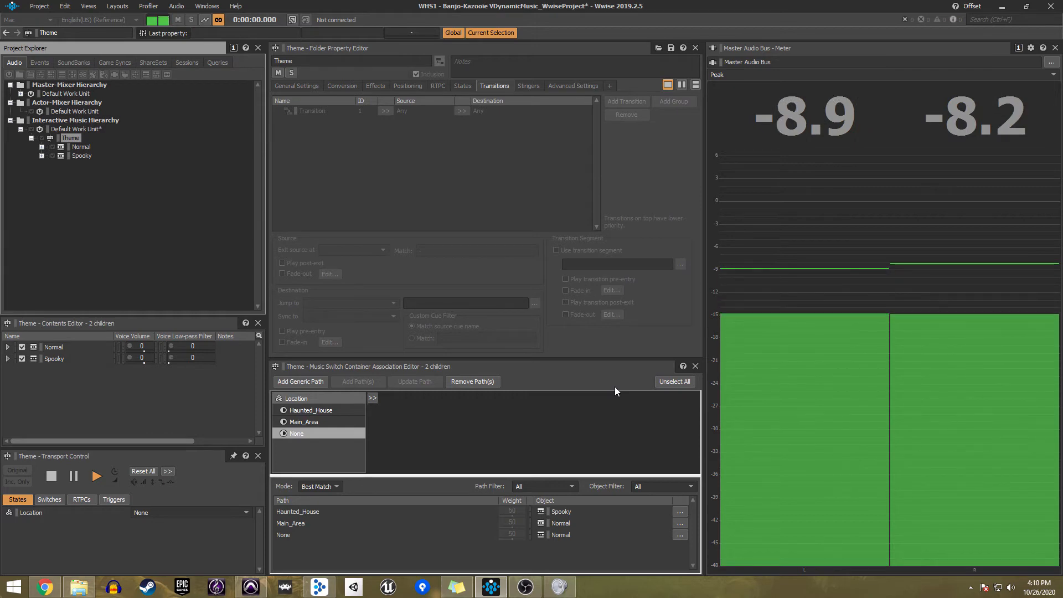
pyautogui.click(213, 511)
pyautogui.click(208, 530)
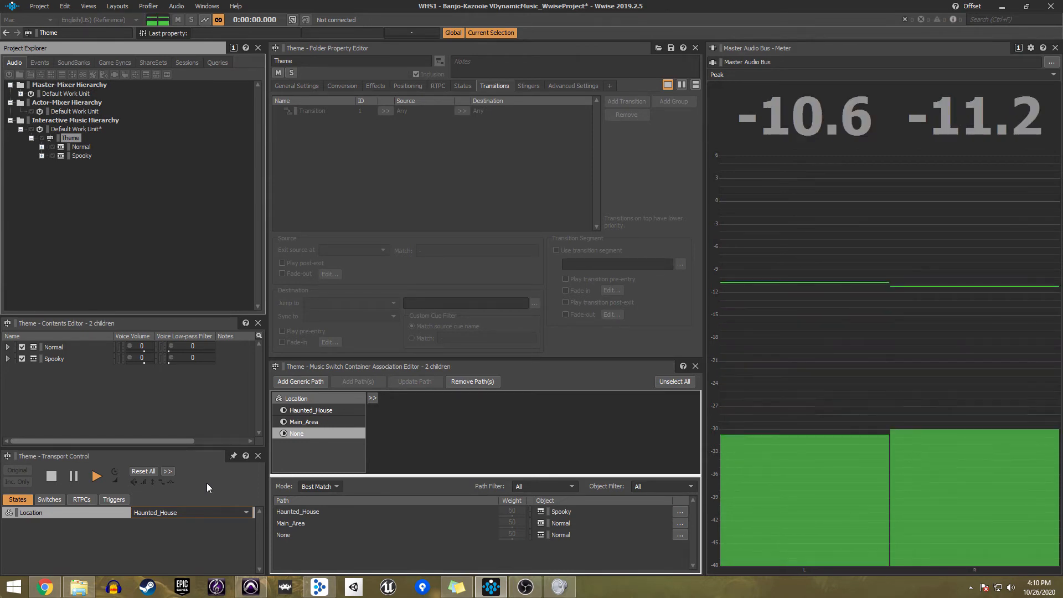
pyautogui.click(185, 512)
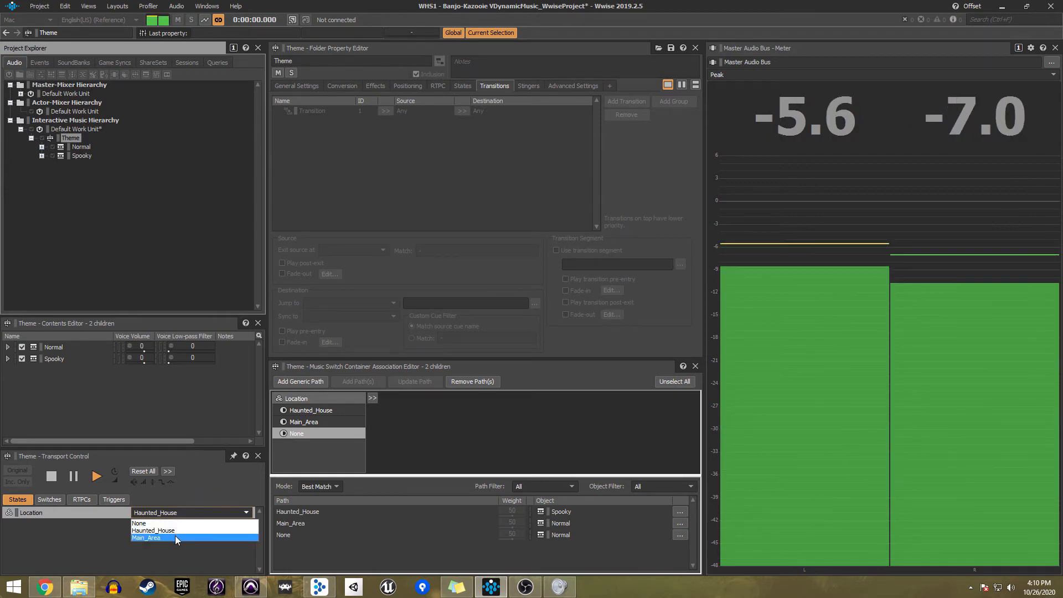
pyautogui.click(175, 536)
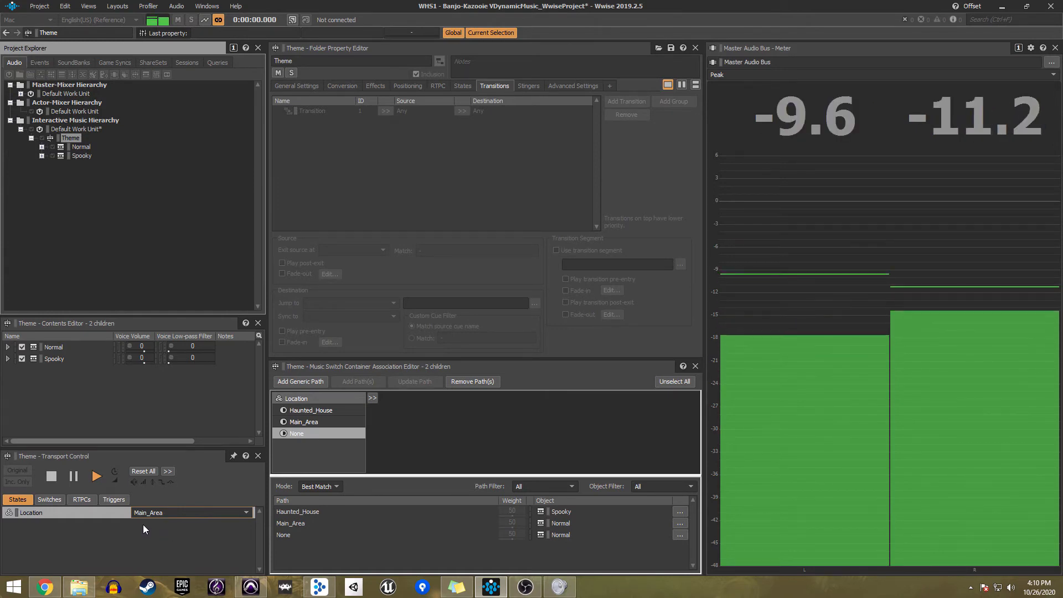
pyautogui.click(51, 476)
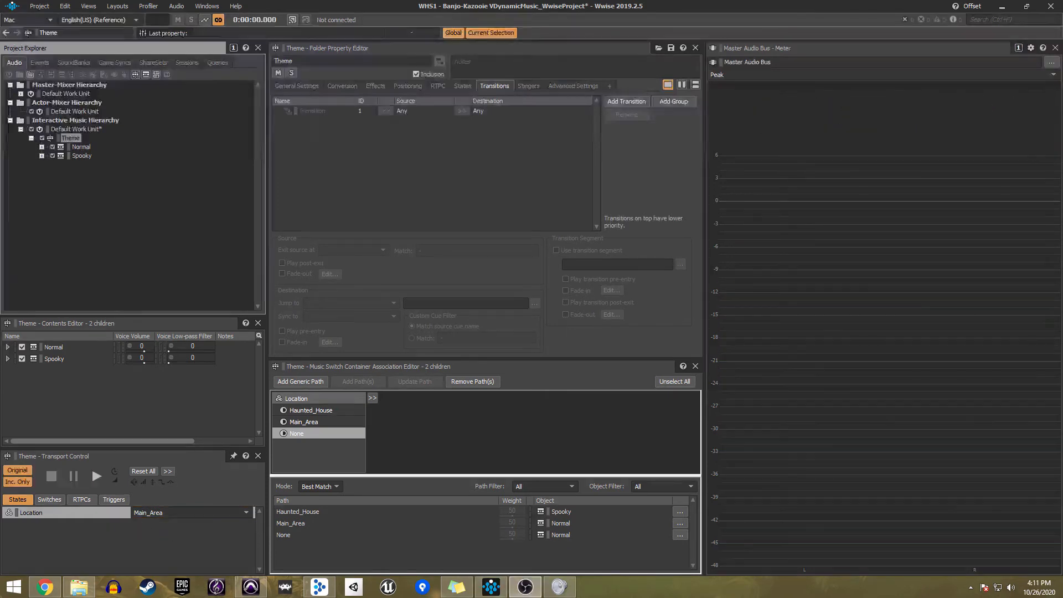
# Step: Create a PlayMusic event that plays Theme, and a SoundBank named Main in the Default Work Unit
pyautogui.click(175, 159)
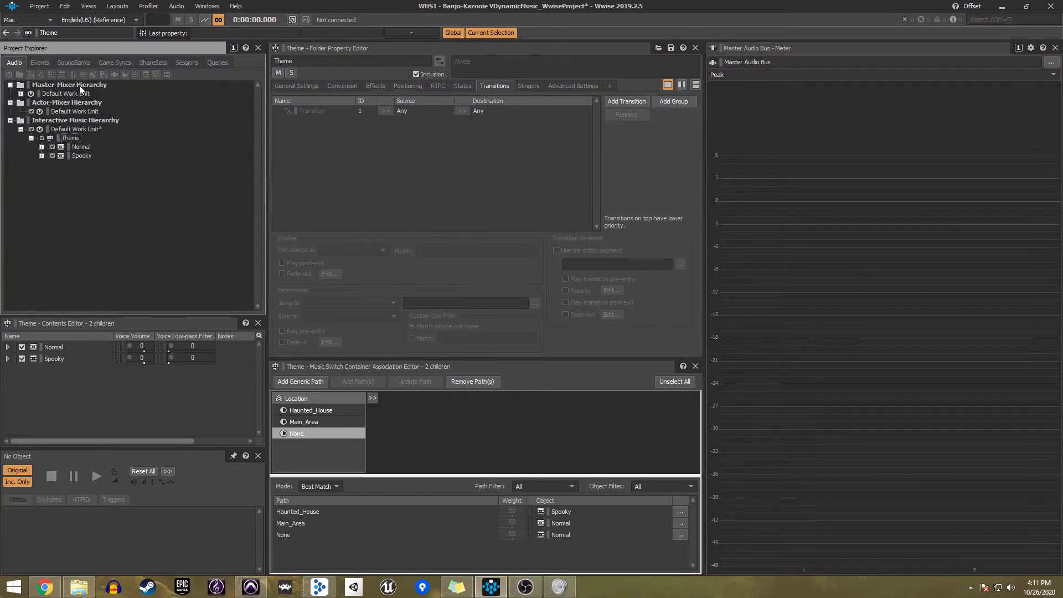
pyautogui.click(40, 63)
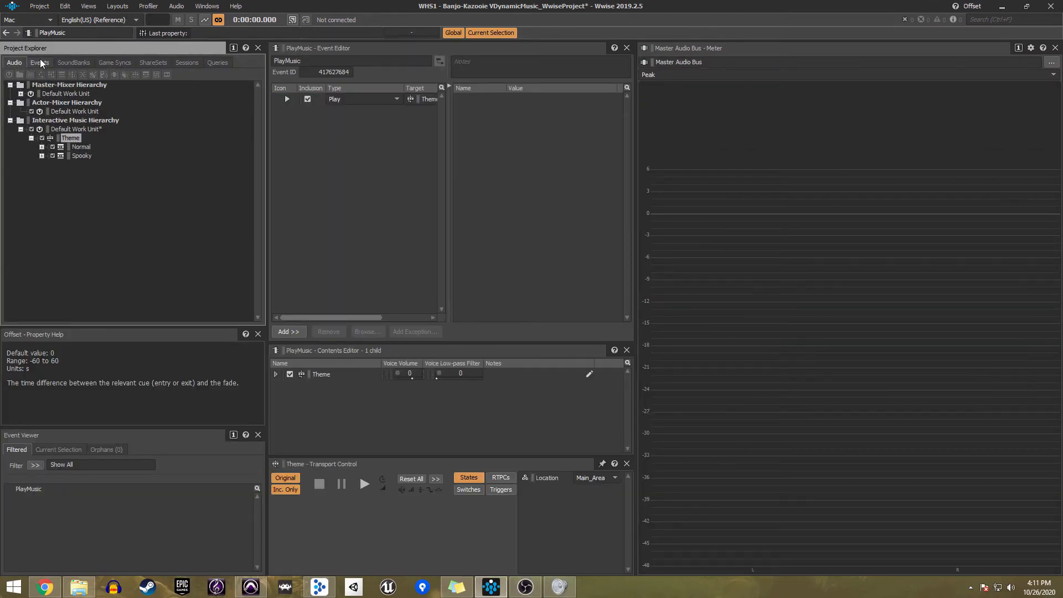
pyautogui.click(83, 63)
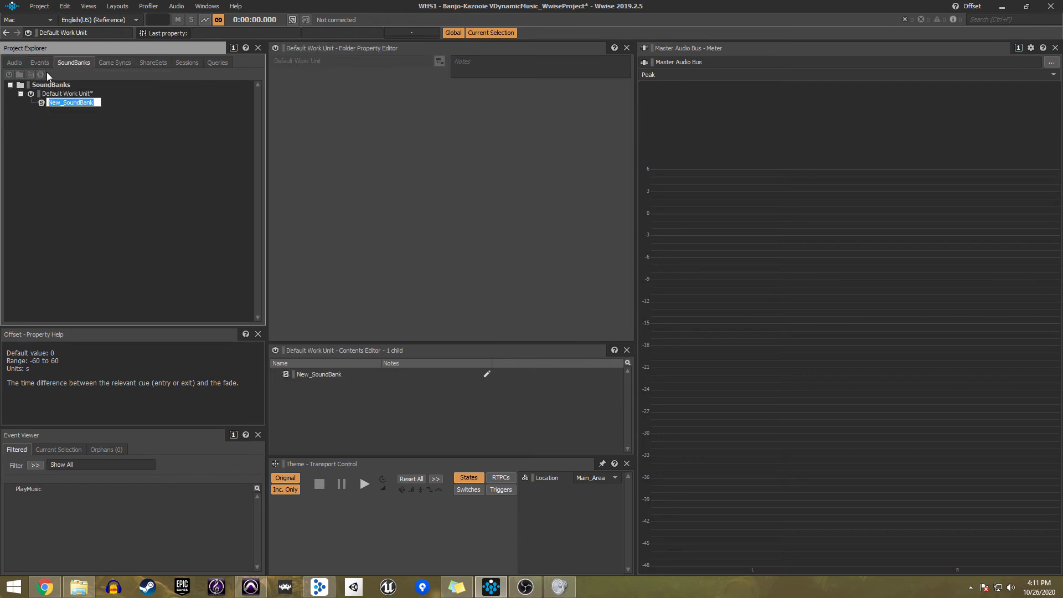
pyautogui.doubleClick(59, 103)
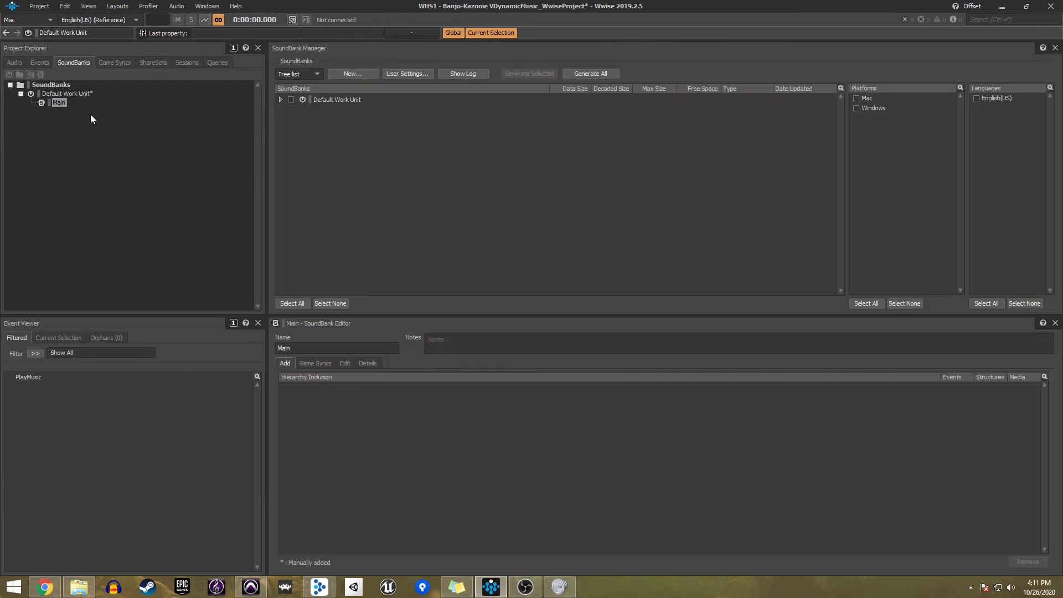
# Step: Add the PlayMusic event to the Main SoundBank
pyautogui.click(280, 100)
pyautogui.click(328, 112)
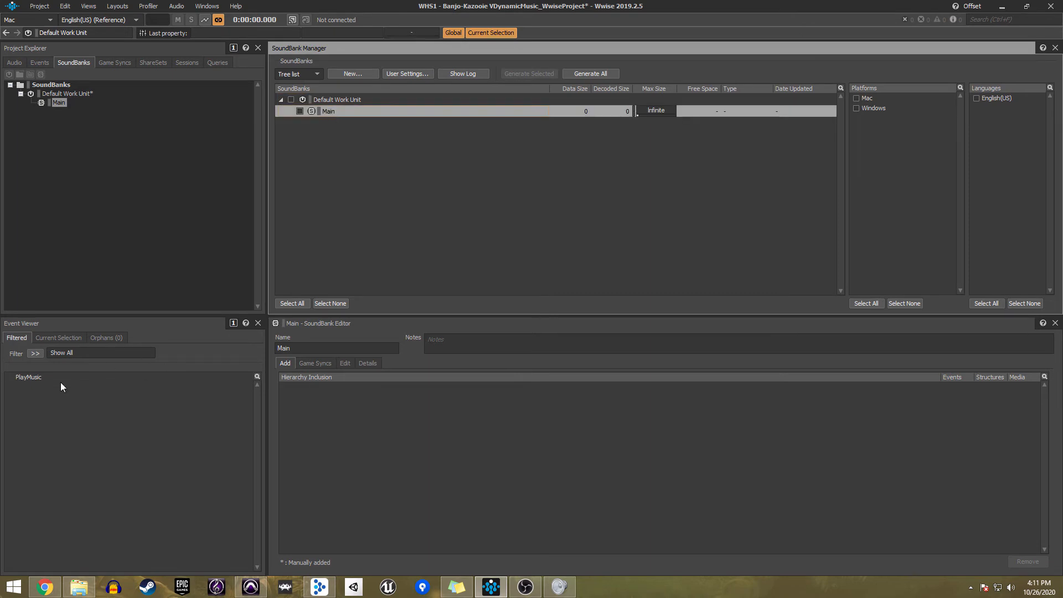
pyautogui.moveTo(60, 380); pyautogui.dragTo(354, 413)
# Step: Generate the Main SoundBank for the Mac and Windows platforms in English(US)
pyautogui.click(856, 98)
pyautogui.click(856, 108)
pyautogui.click(976, 98)
pyautogui.click(299, 111)
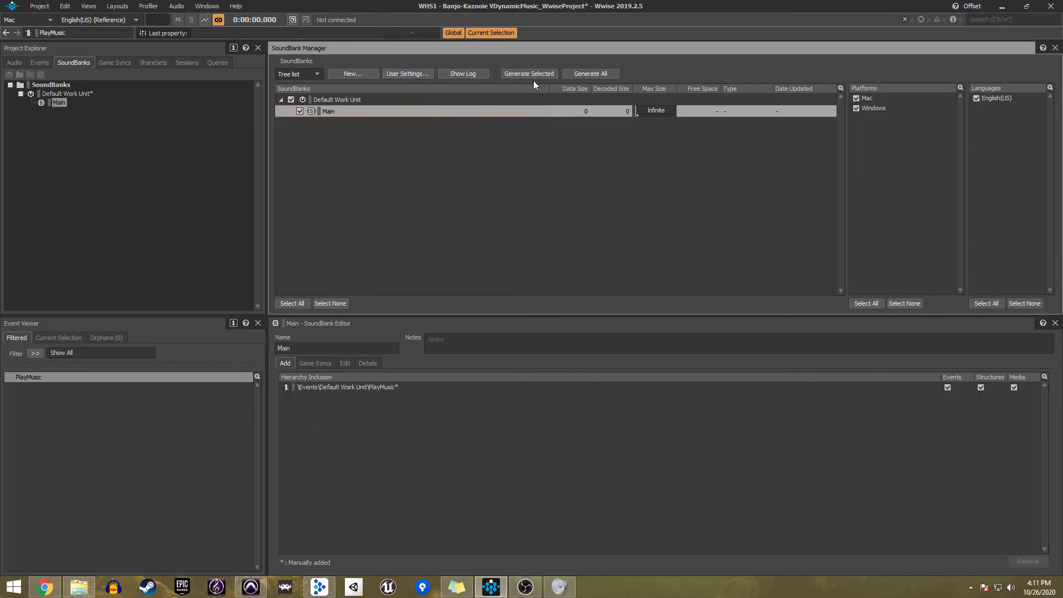
pyautogui.click(535, 73)
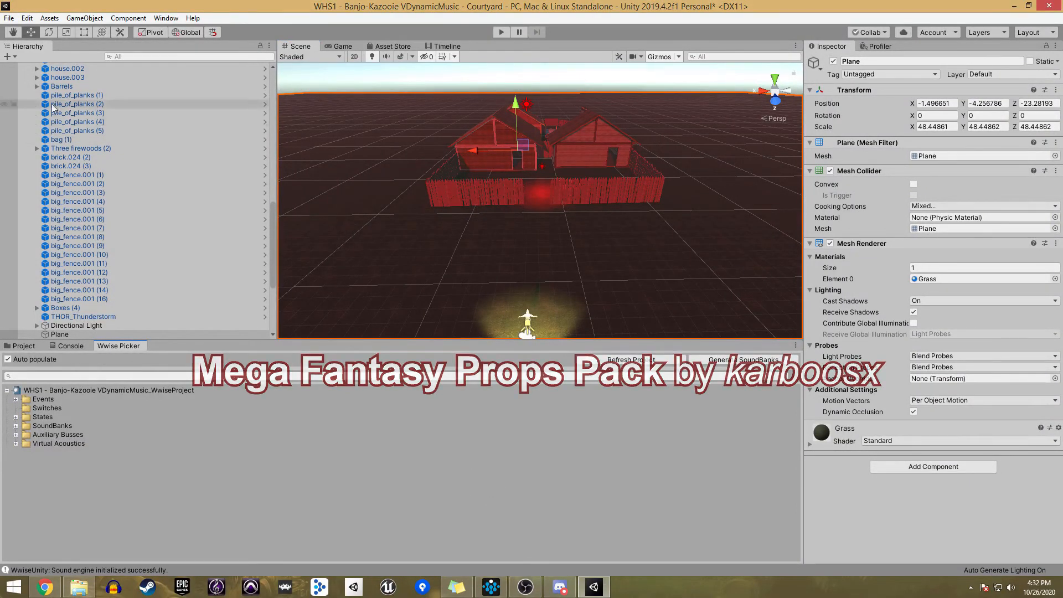
# Step: In the Unity project's Courtyard scene, collapse the Scenery group and add an AkBank component to WwiseGlobal
pyautogui.scroll(10, 65, 96)
pyautogui.scroll(5, 72, 92)
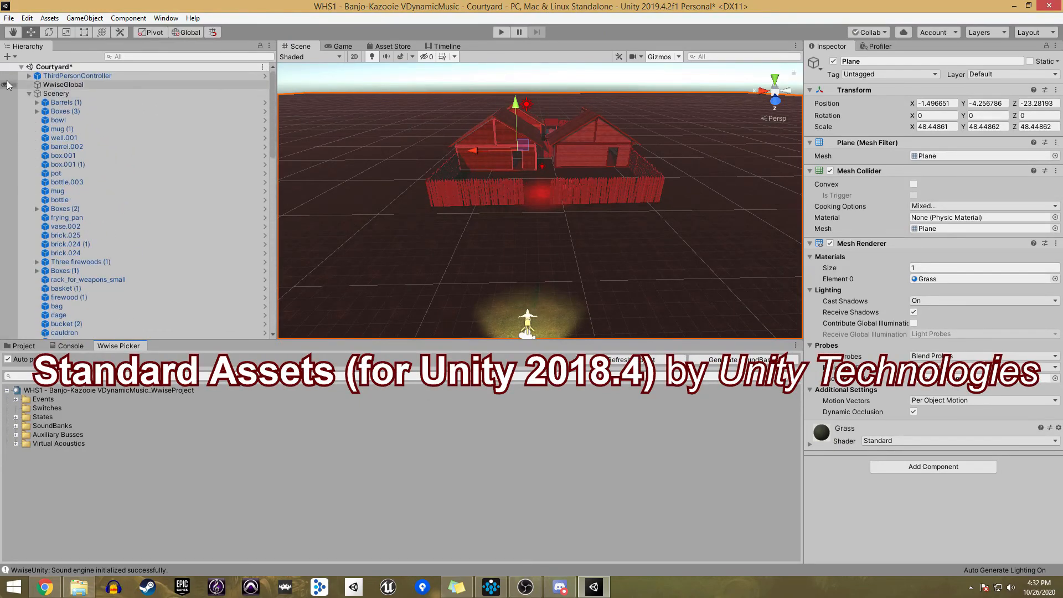
pyautogui.click(29, 93)
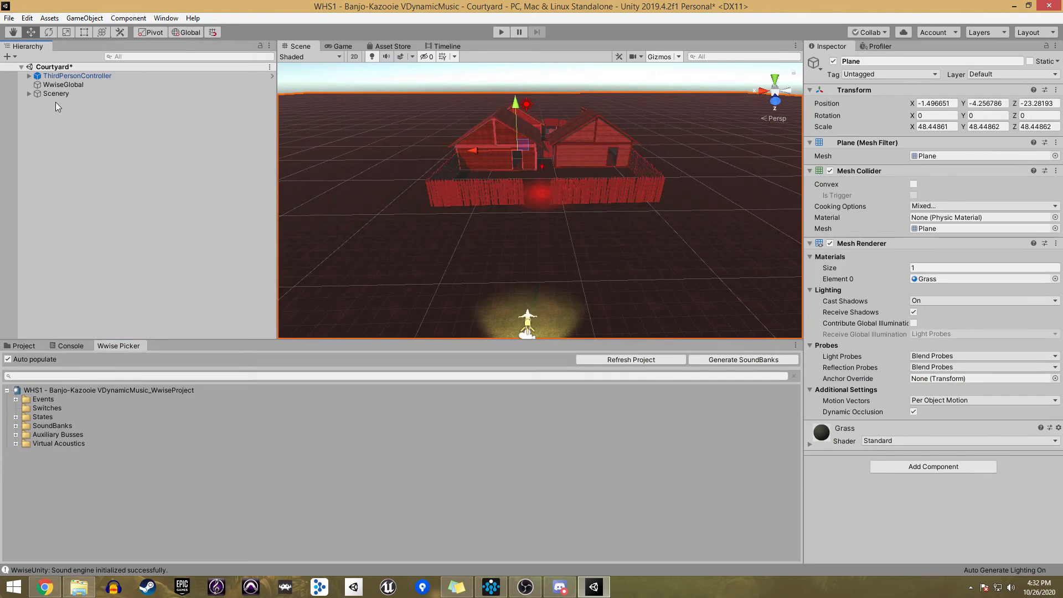
pyautogui.click(60, 84)
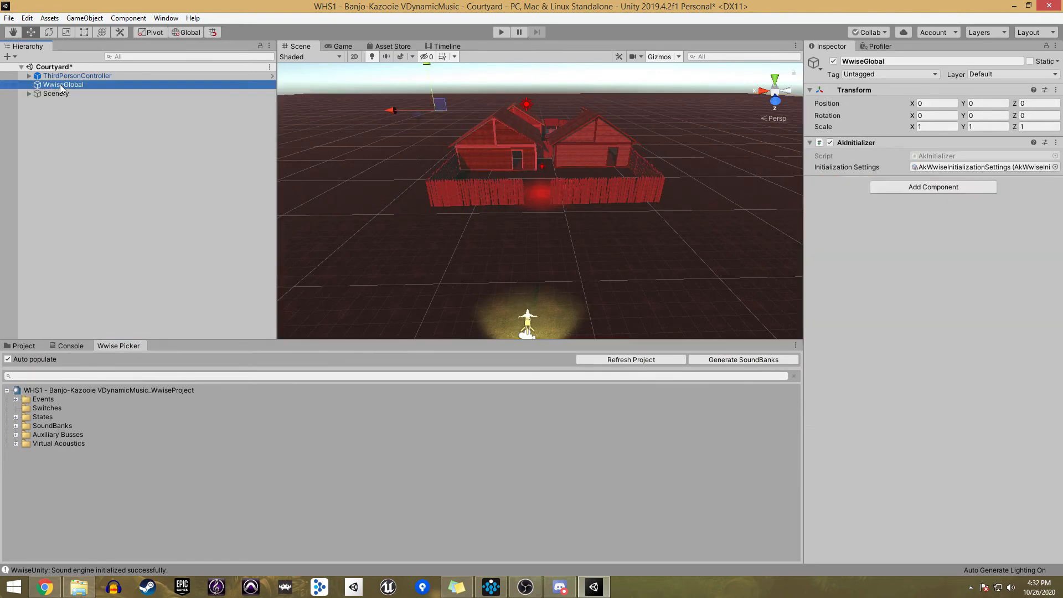
pyautogui.click(931, 187)
pyautogui.write('akBa')
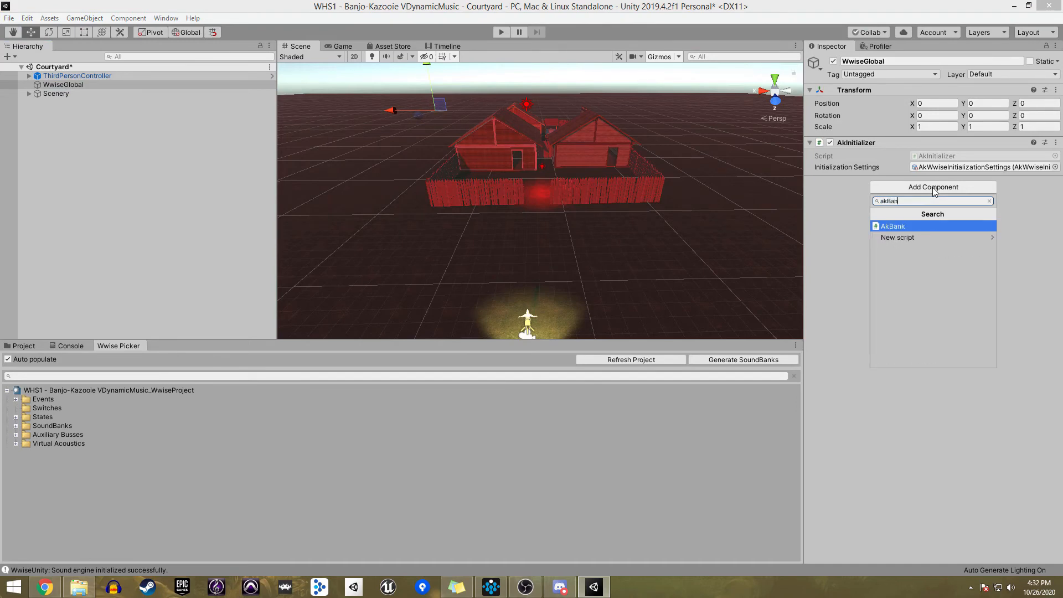
pyautogui.write('n')
pyautogui.click(925, 229)
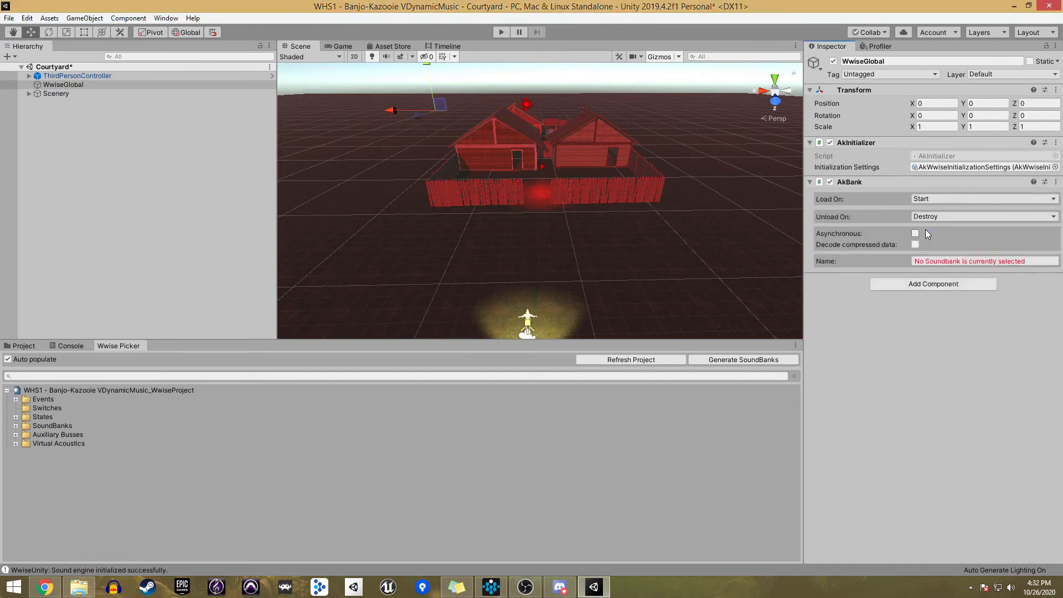
# Step: Set WwiseGlobal's AkBank to load on Awake only and assign it the Main SoundBank
pyautogui.click(922, 198)
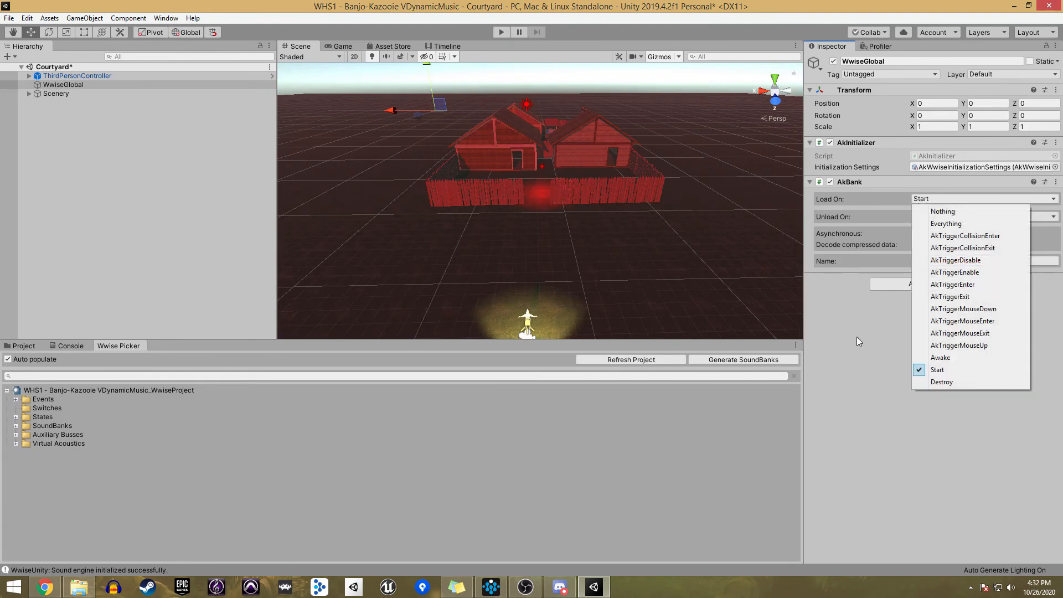
pyautogui.click(941, 357)
pyautogui.click(960, 199)
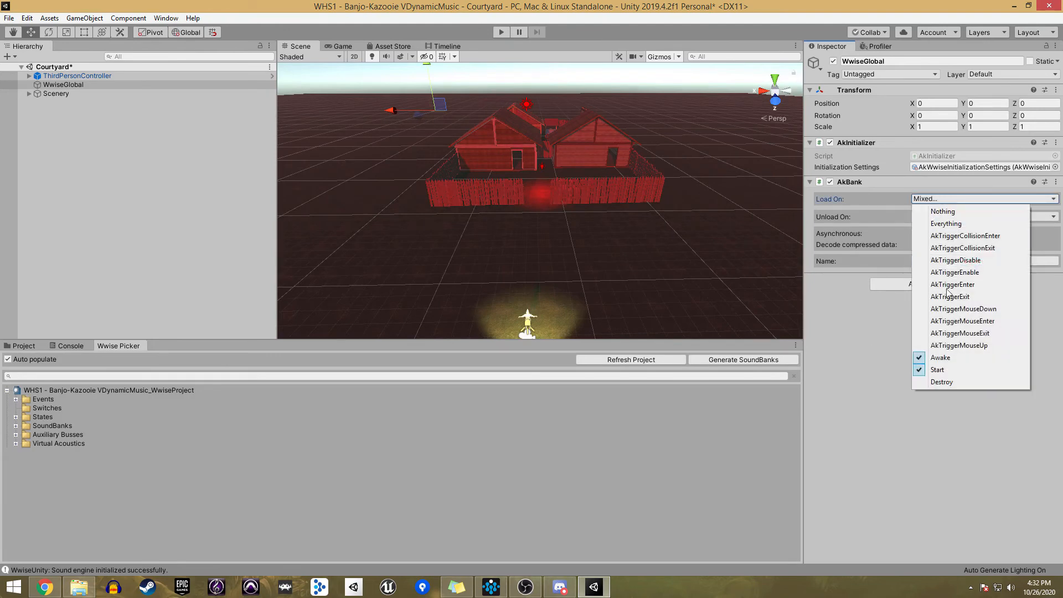
pyautogui.click(938, 377)
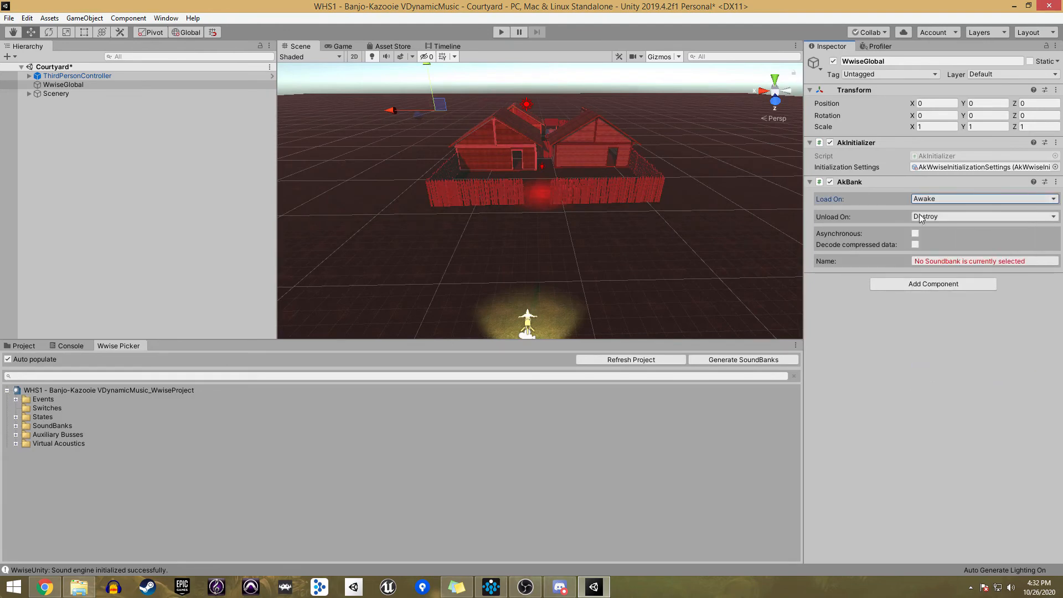
pyautogui.click(936, 262)
pyautogui.doubleClick(968, 168)
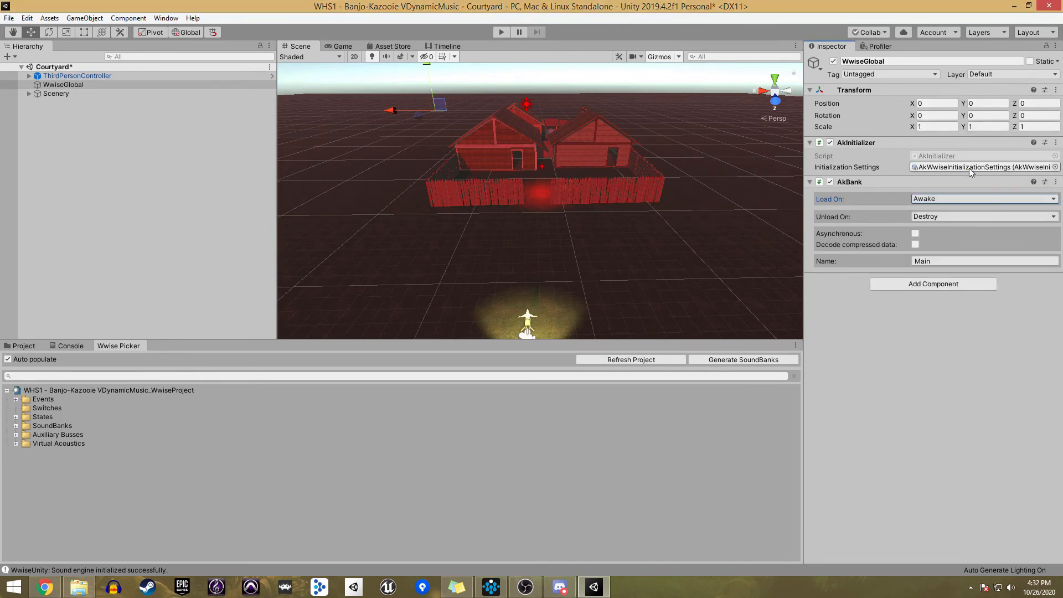
# Step: Add an AkAudioListener component to the Camera under ThirdPersonController
pyautogui.click(28, 76)
pyautogui.click(64, 113)
pyautogui.click(915, 463)
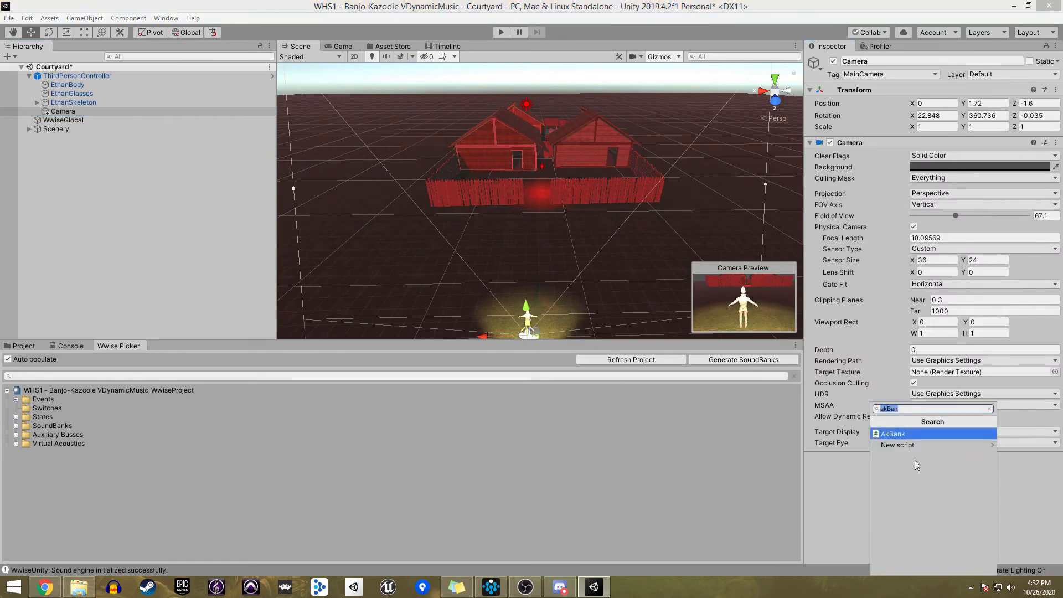
pyautogui.write('akAud')
pyautogui.click(931, 433)
# Step: Add an AkEvent component to the same Camera
pyautogui.scroll(-3, 936, 454)
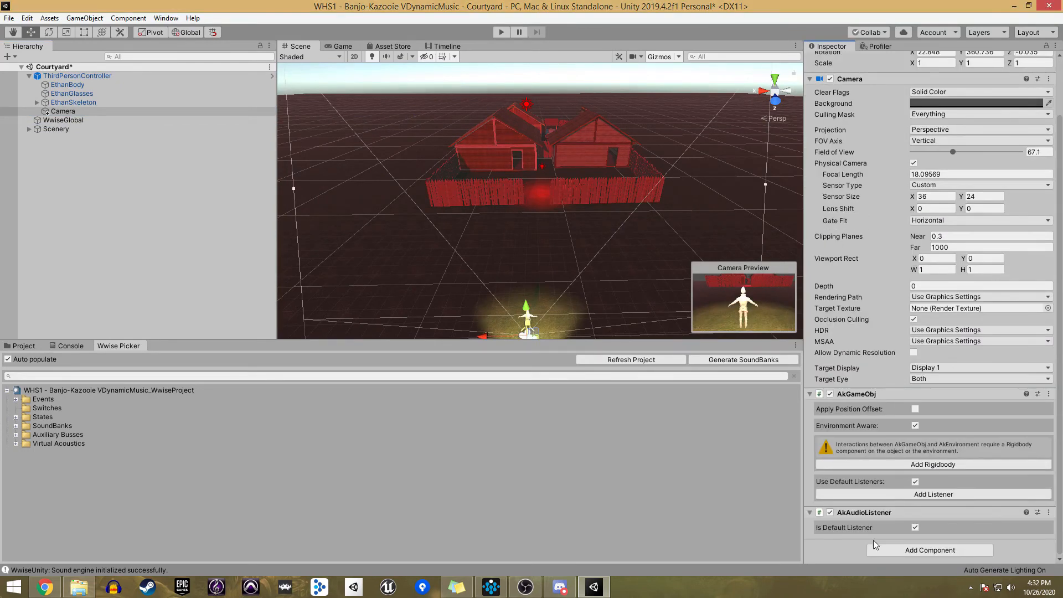
pyautogui.click(901, 553)
pyautogui.write('ak')
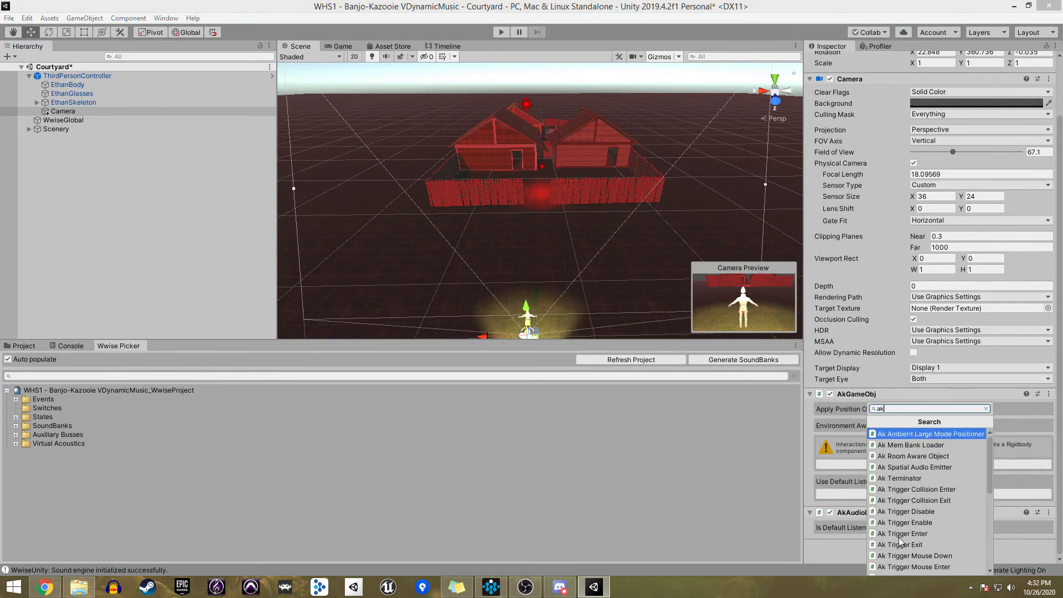
pyautogui.write('event')
pyautogui.click(913, 434)
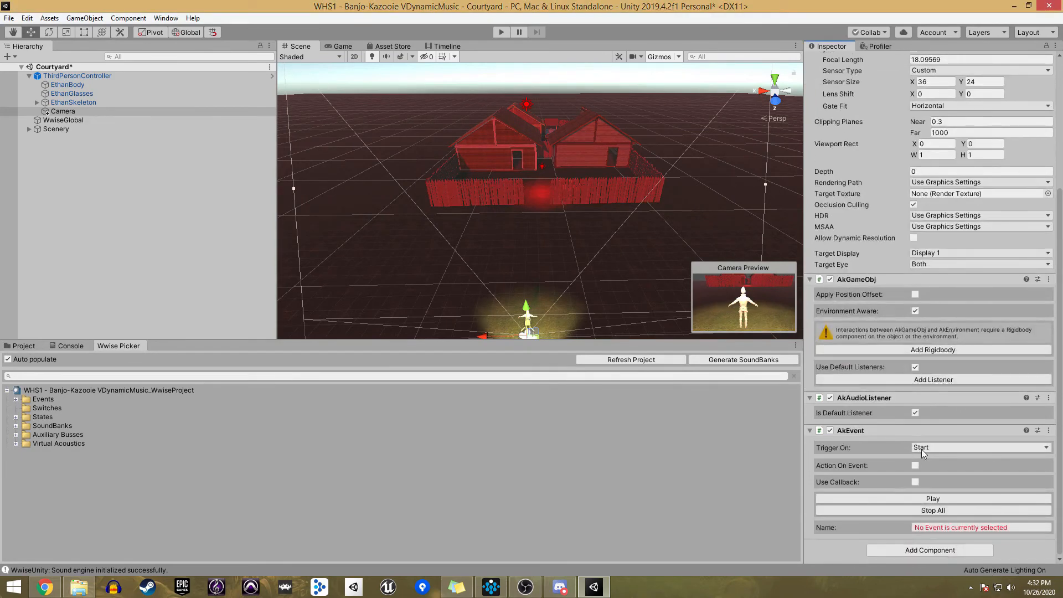
# Step: Set the Camera's AkEvent to trigger on Awake only and assign it the PlayMusic event
pyautogui.click(925, 445)
pyautogui.click(935, 432)
pyautogui.click(922, 447)
pyautogui.click(939, 419)
pyautogui.click(926, 527)
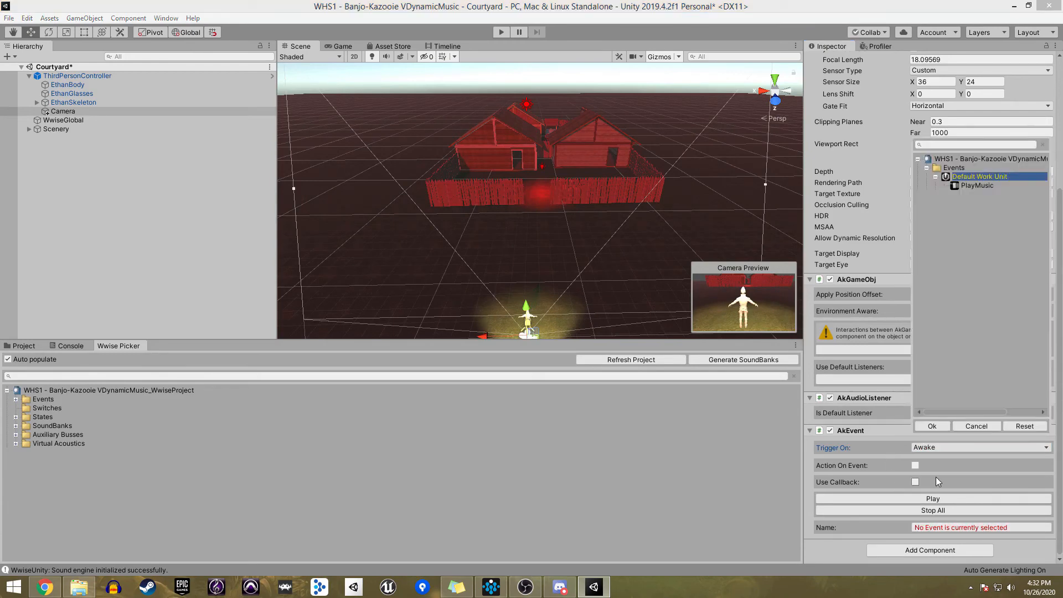
pyautogui.doubleClick(969, 186)
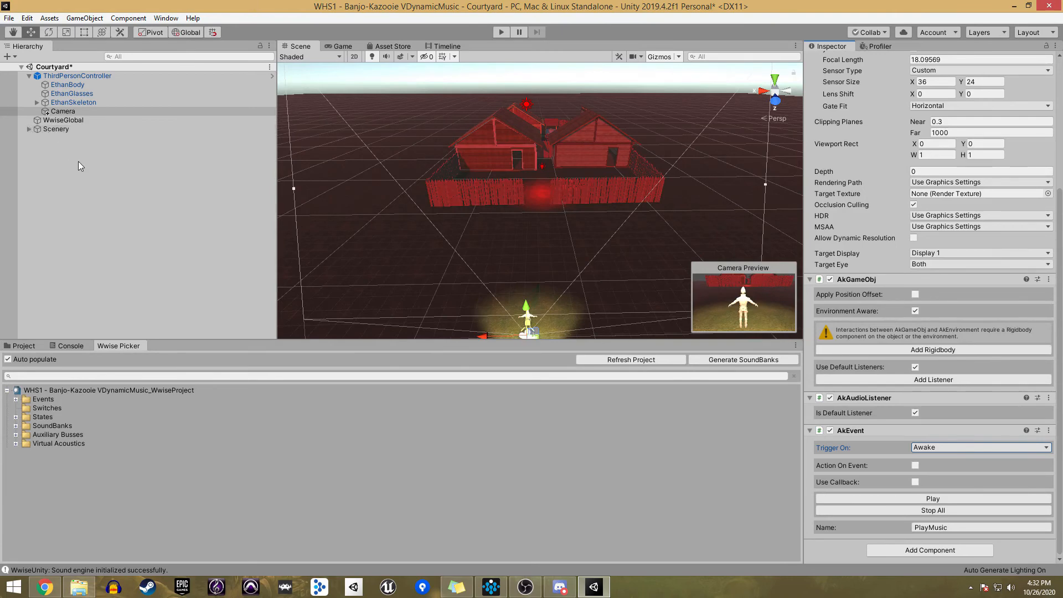
# Step: Create a cube near the gap in the courtyard's front fence
pyautogui.click(117, 168)
pyautogui.moveTo(494, 238); pyautogui.dragTo(363, 229)
pyautogui.press('w')
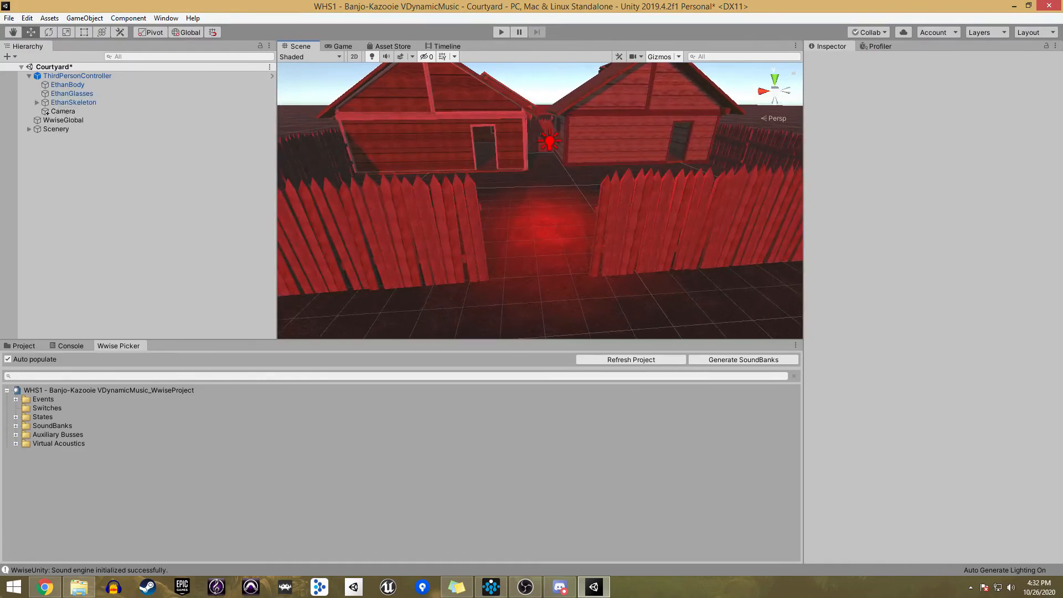
pyautogui.rightClick(78, 154)
pyautogui.click(211, 279)
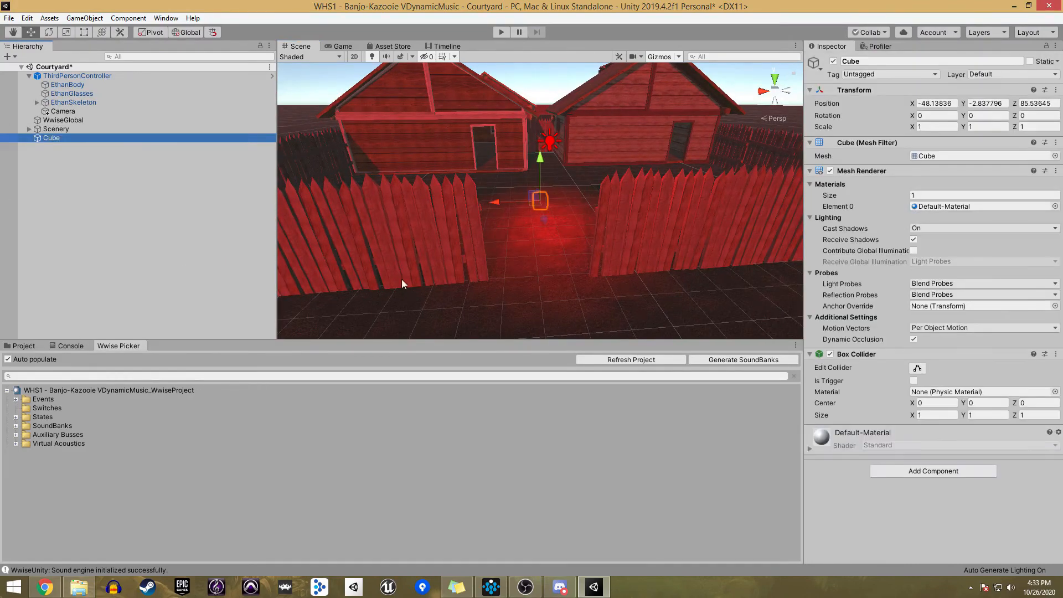
# Step: Place the cube in the fence gap and scale it to about 3.97 wide and 6.06 high to fill the opening
pyautogui.press('f')
pyautogui.press('r')
pyautogui.moveTo(523, 225); pyautogui.dragTo(509, 226)
pyautogui.press('r')
pyautogui.moveTo(562, 186); pyautogui.dragTo(573, 56)
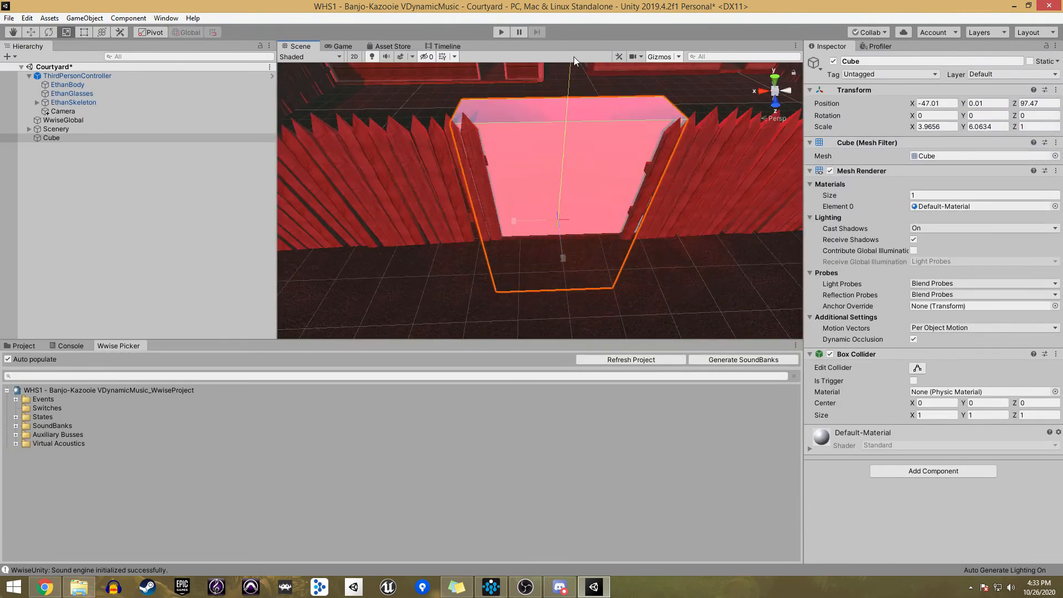
# Step: Offset the cube to one side of the fence line, place a duplicate on the other side, and select both cubes
pyautogui.moveTo(697, 243)
pyautogui.keyDown('alt'); pyautogui.mouseDown()
pyautogui.moveTo(855, 254)
pyautogui.moveTo(693, 258)
pyautogui.mouseUp(); pyautogui.keyUp('alt')
pyautogui.press('w')
pyautogui.moveTo(603, 240); pyautogui.dragTo(659, 254)
pyautogui.click(44, 137)
pyautogui.hotkey('ctrl', 'd')
pyautogui.keyDown('shift'); pyautogui.click(507, 151); pyautogui.keyUp('shift')
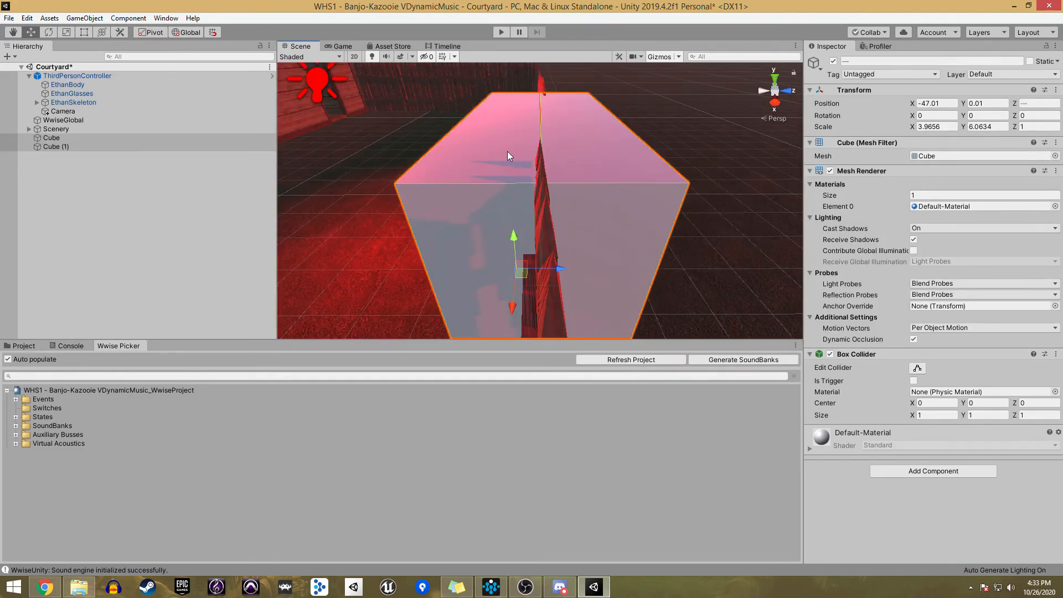
# Step: Disable the Mesh Renderer on both gate cubes and make their Box Colliders triggers
pyautogui.click(830, 171)
pyautogui.click(913, 380)
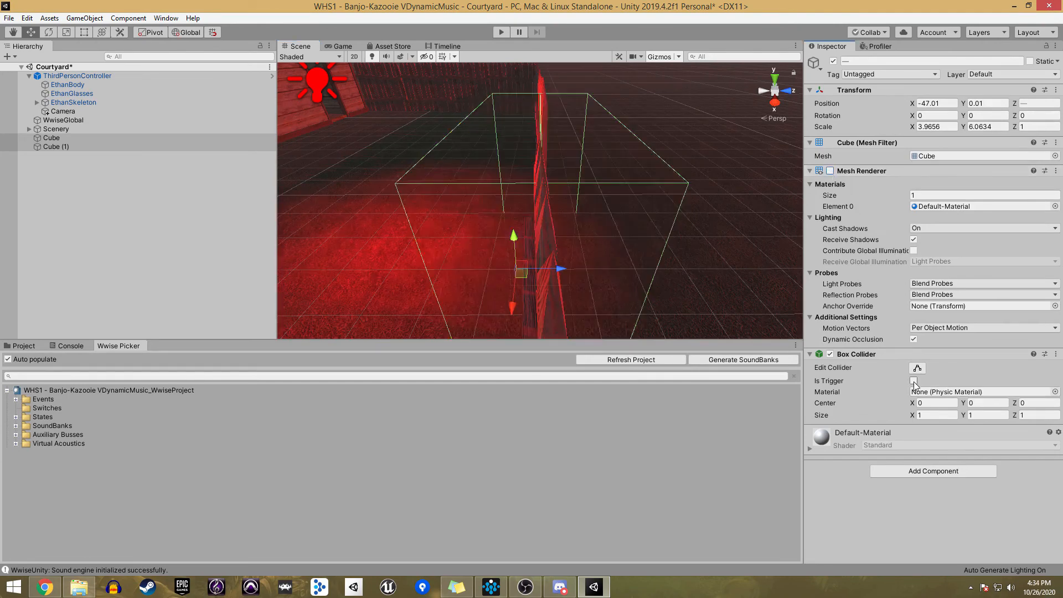
# Step: Add an AkState component to both cubes, triggered only on AkTriggerEnter, with Use Other Object enabled
pyautogui.click(920, 471)
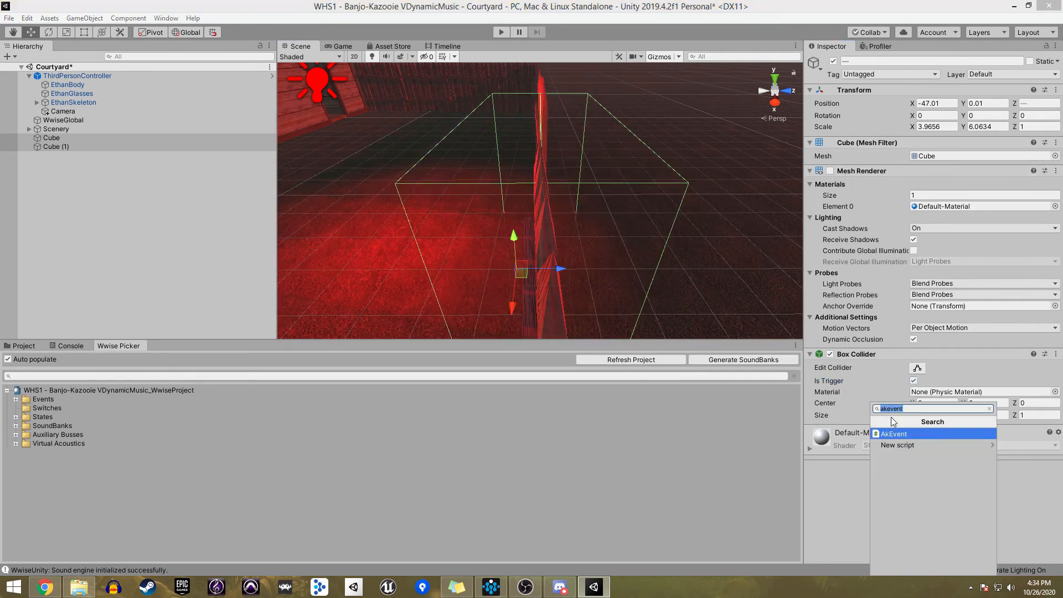
pyautogui.write('ak')
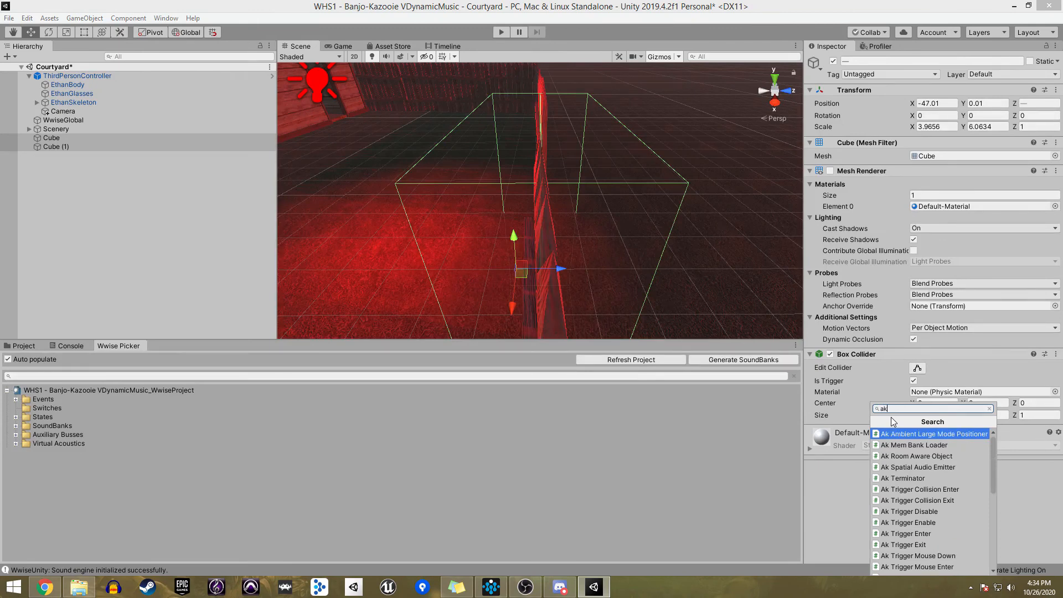
pyautogui.write('sta')
pyautogui.click(899, 435)
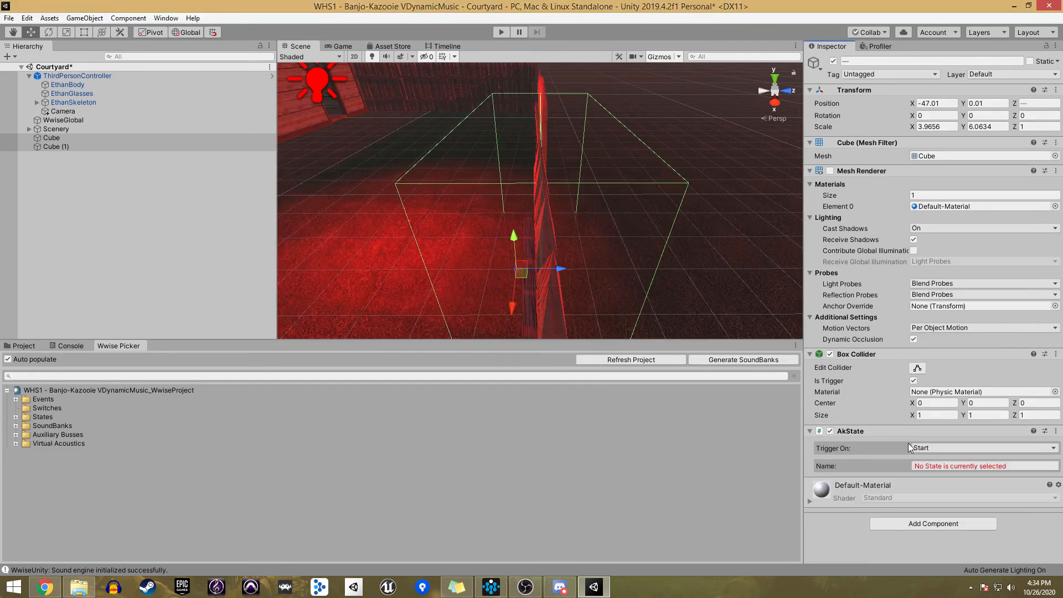
pyautogui.click(946, 449)
pyautogui.click(948, 437)
pyautogui.click(948, 446)
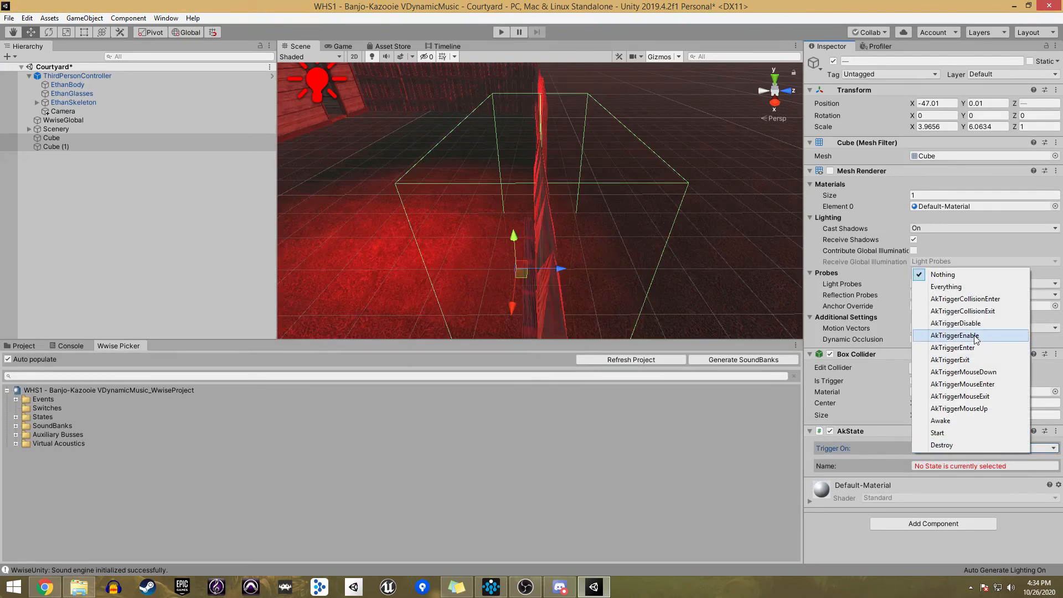
pyautogui.click(977, 347)
pyautogui.click(914, 459)
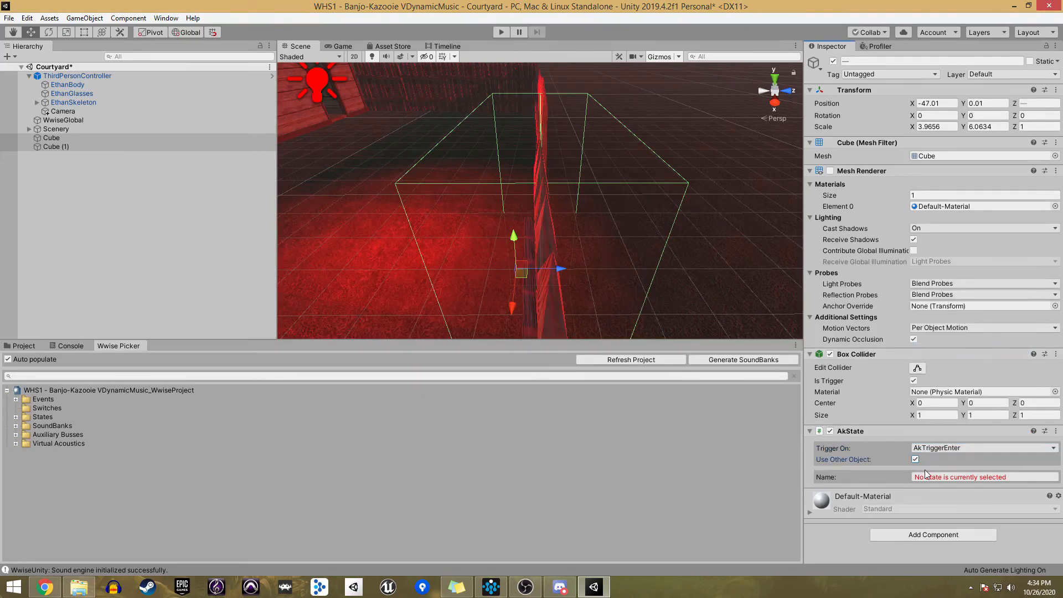
# Step: Assign the Location state Haunted_House to the courtyard-side Cube and Main_Area to Cube (1) outside the fence
pyautogui.click(928, 475)
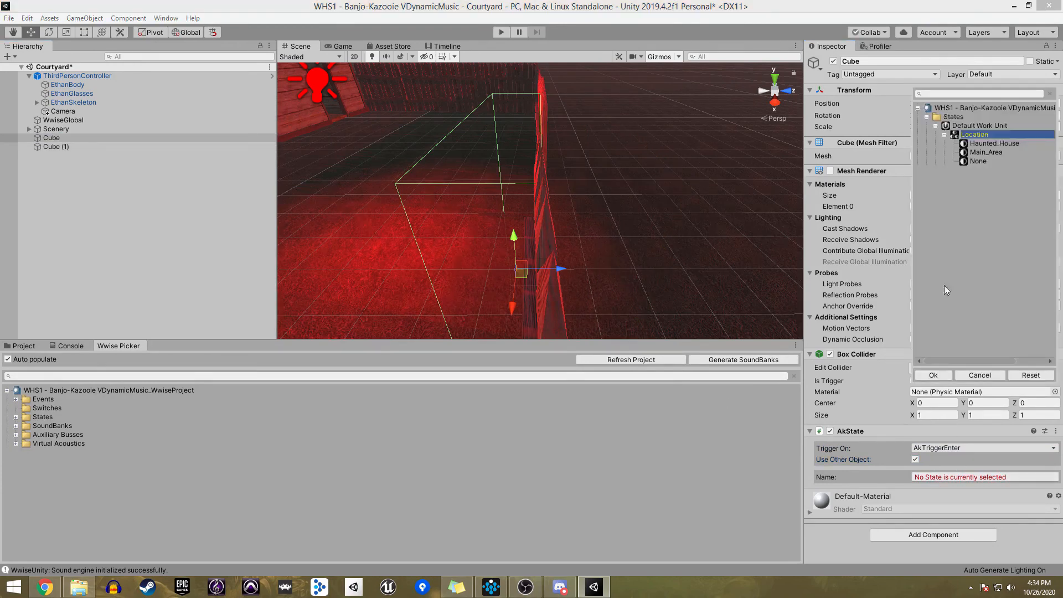
pyautogui.doubleClick(980, 141)
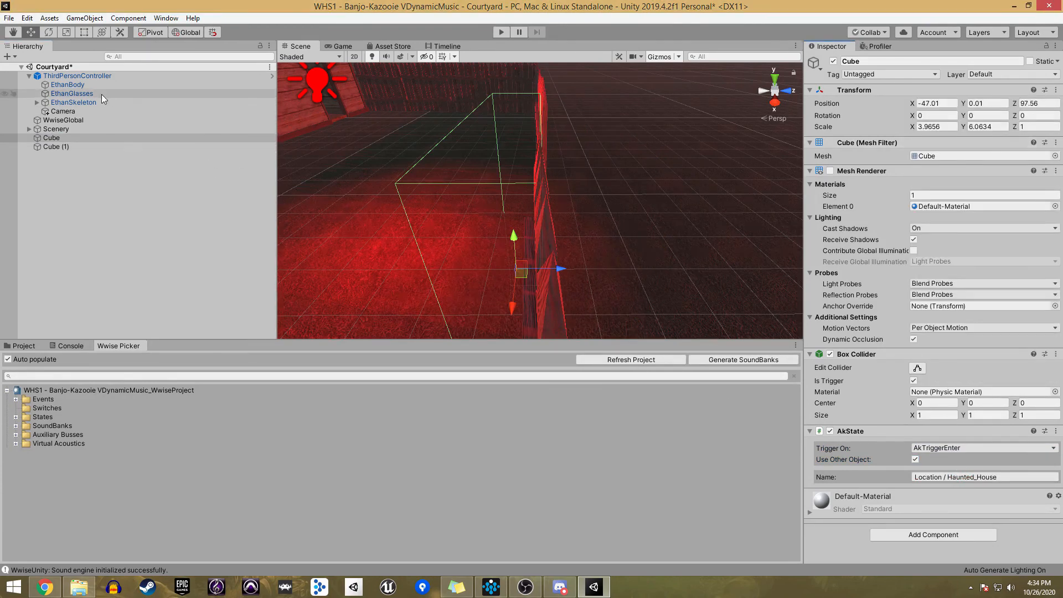
pyautogui.click(69, 145)
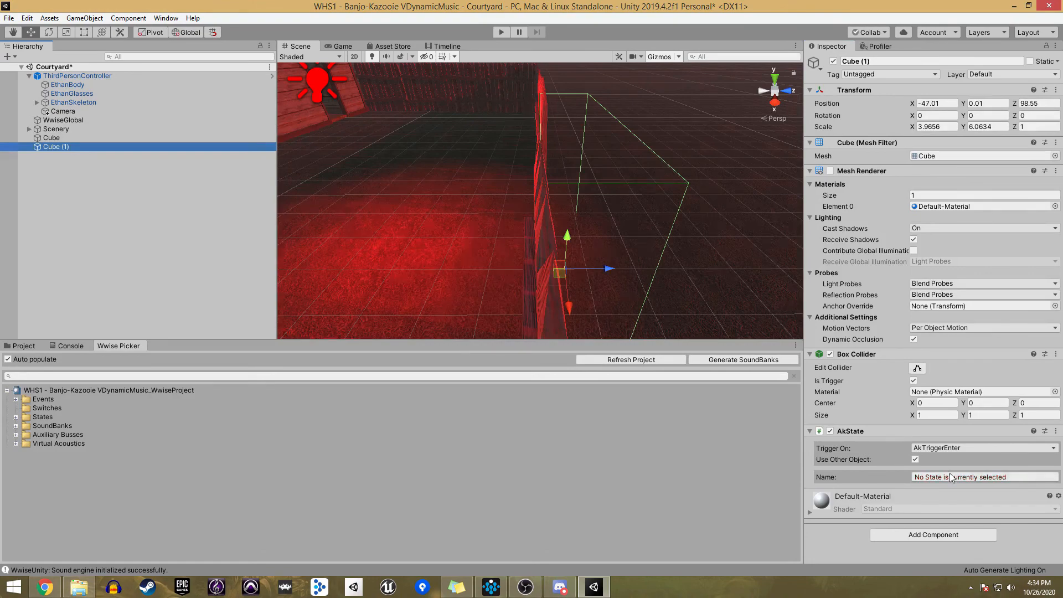
pyautogui.click(951, 477)
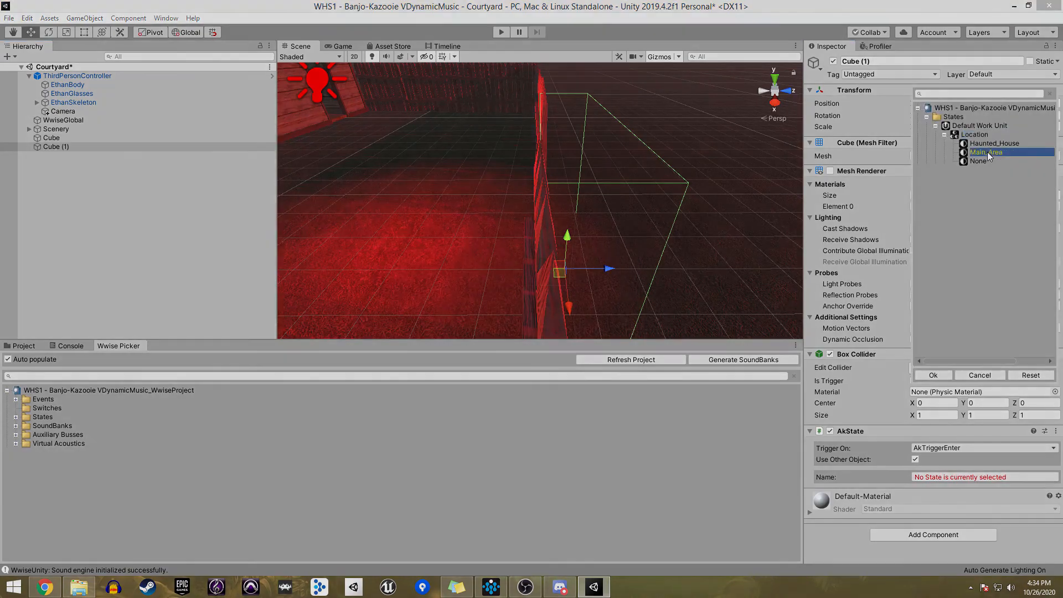
pyautogui.doubleClick(986, 151)
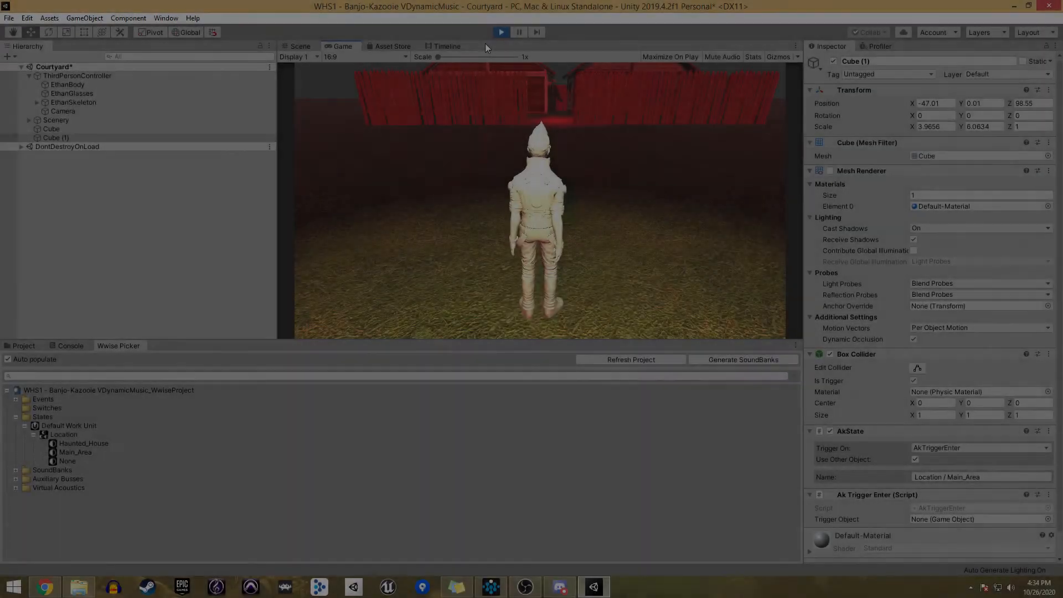
# Step: Play-test the scene by running the character from the field through the fence gate into the courtyard
pyautogui.press('w')
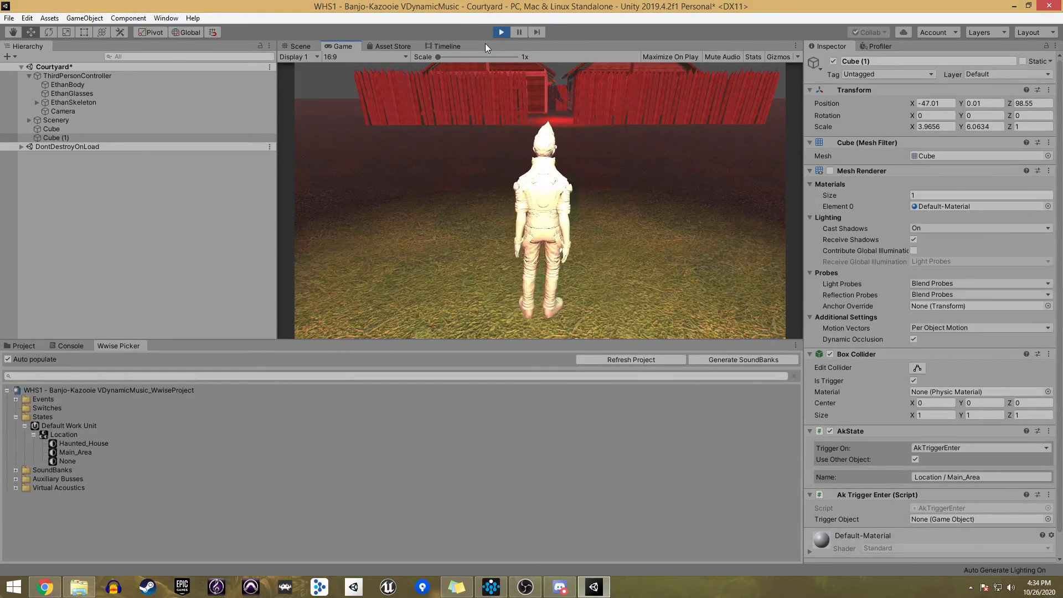
pyautogui.press('a')
pyautogui.press('d')
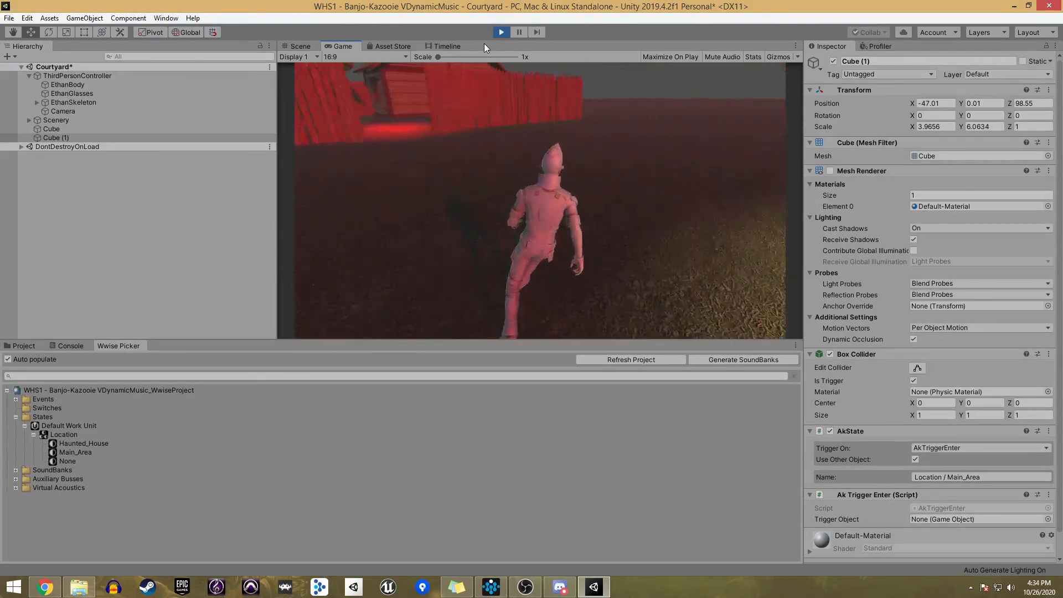
pyautogui.press('a')
pyautogui.press('d')
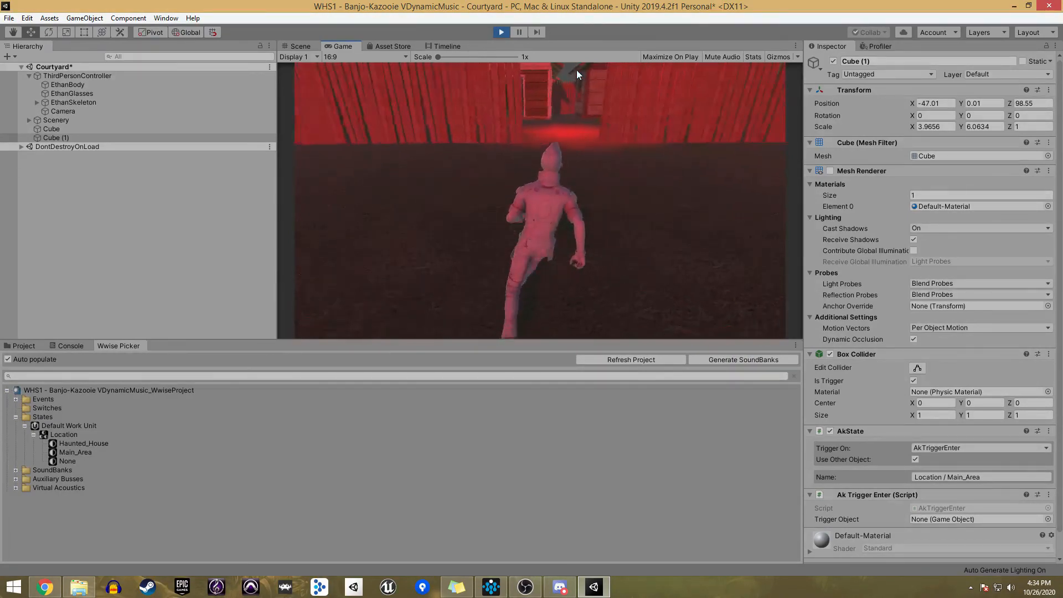
pyautogui.press('d')
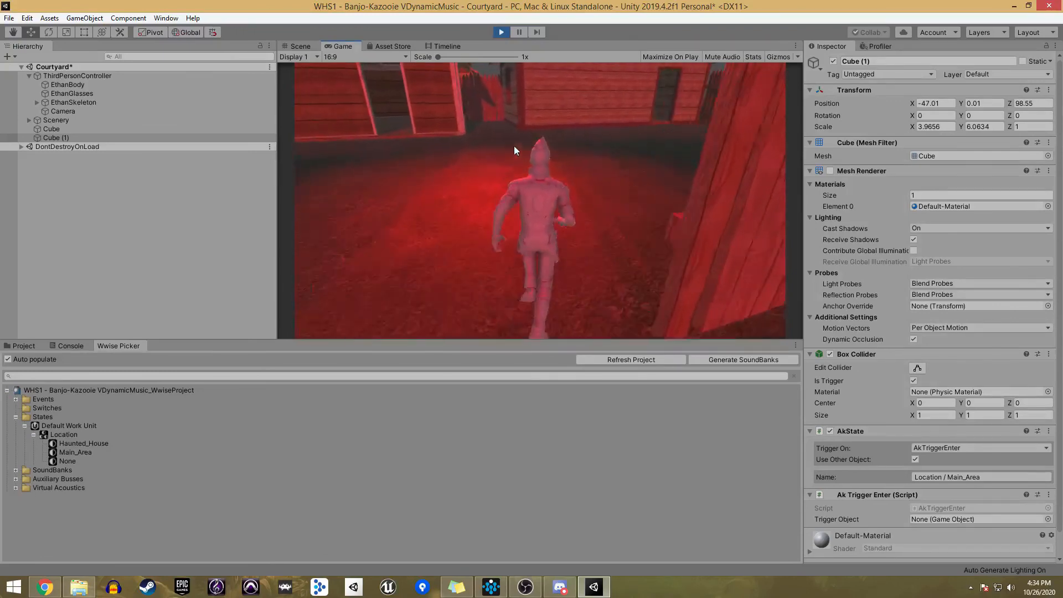
# Step: Run the character around inside the courtyard and back out toward the gate to test the return music transition
pyautogui.press('a')
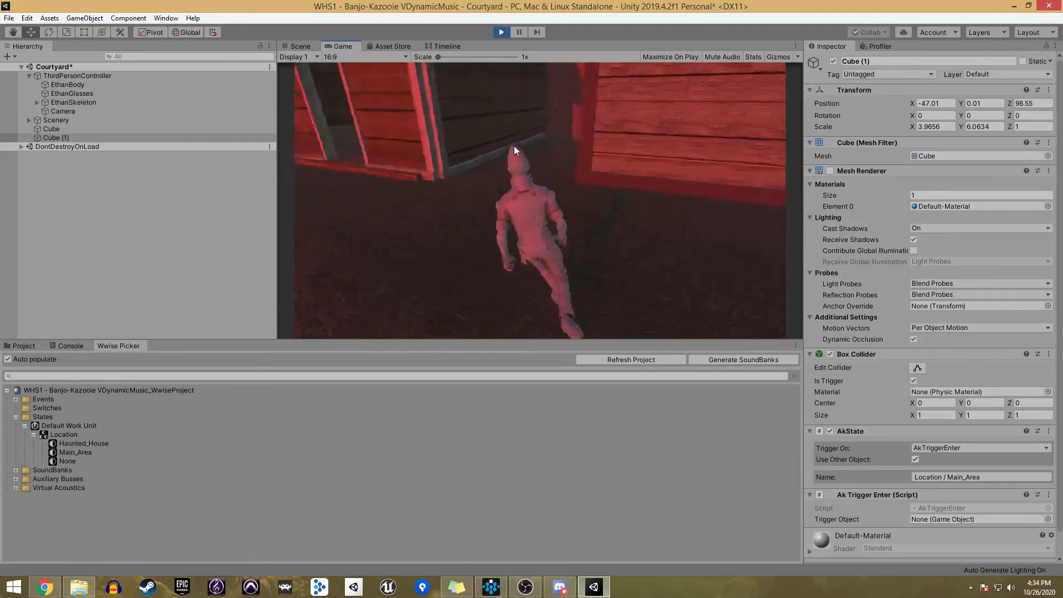
pyautogui.press('d')
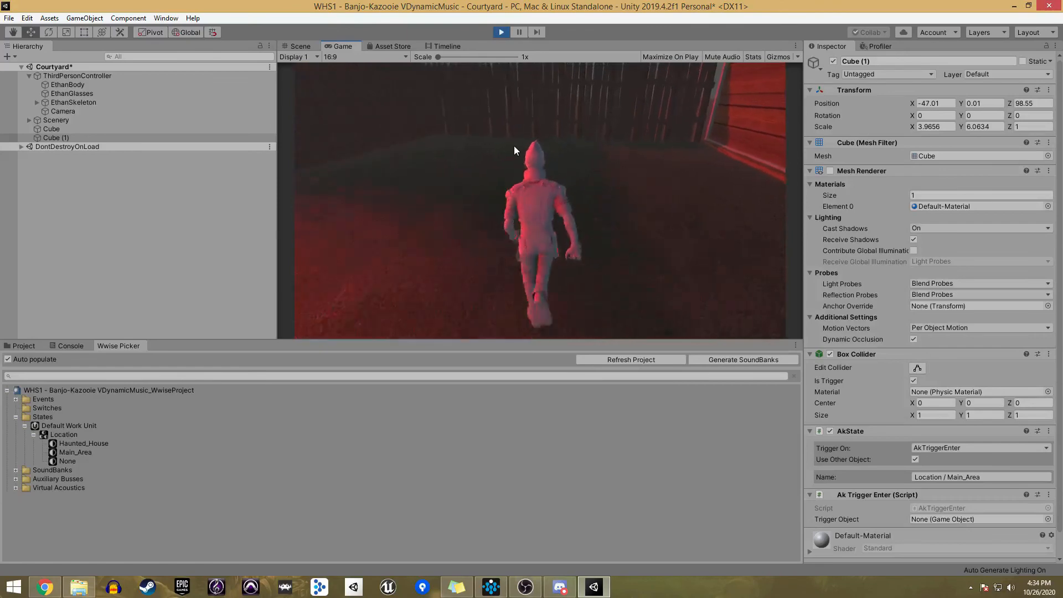
pyautogui.press('d')
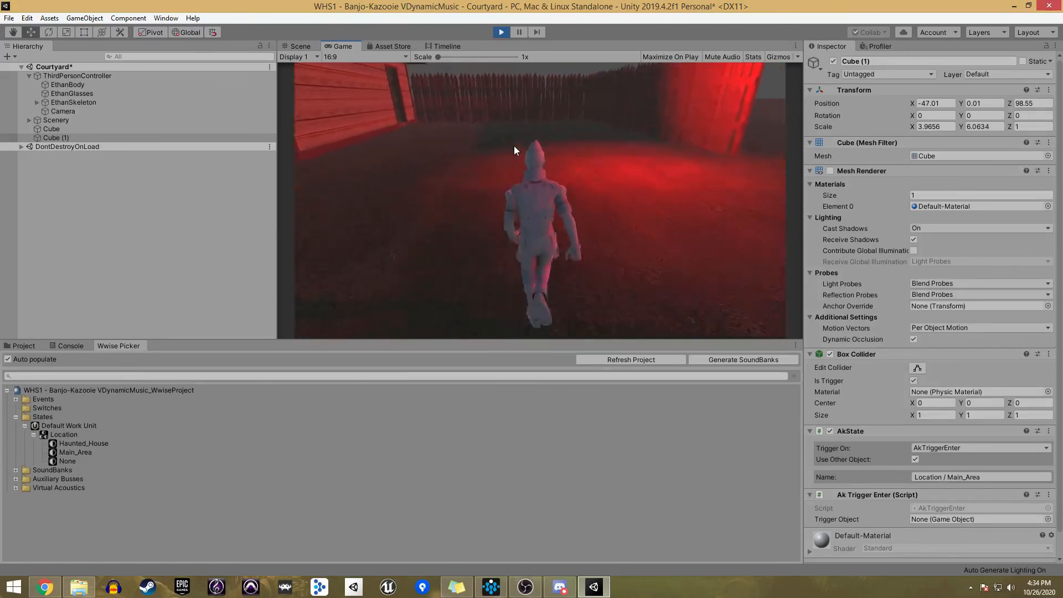
pyautogui.press('d')
pyautogui.press('a')
pyautogui.press('d')
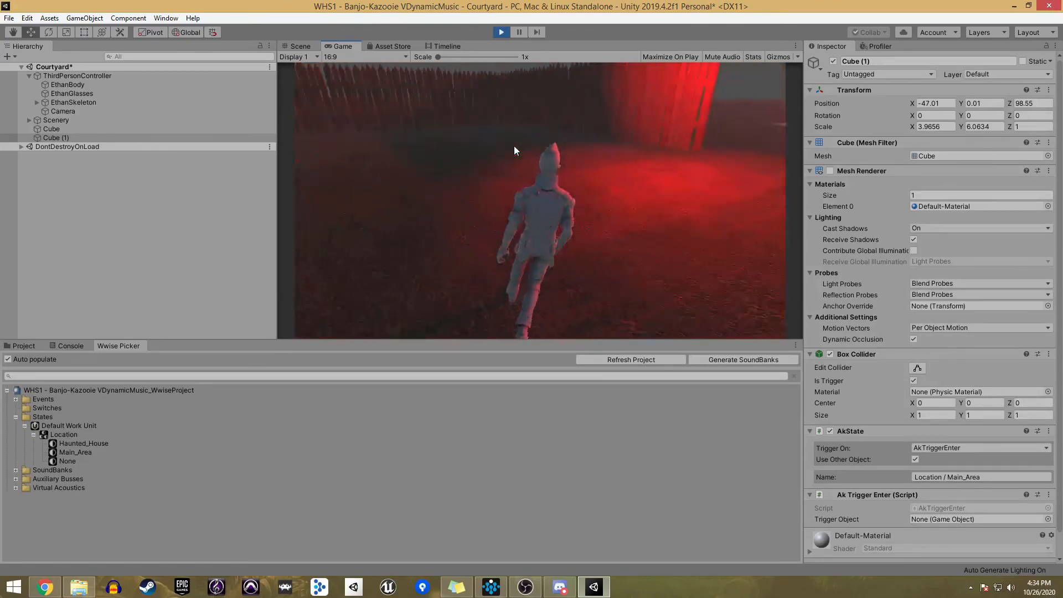
pyautogui.press('a')
pyautogui.press('d')
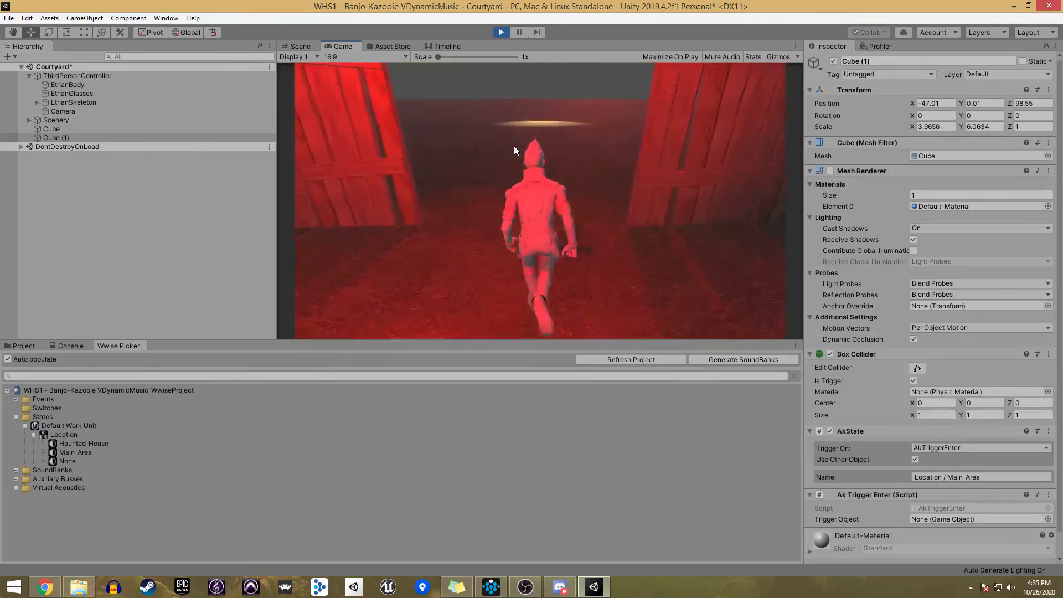